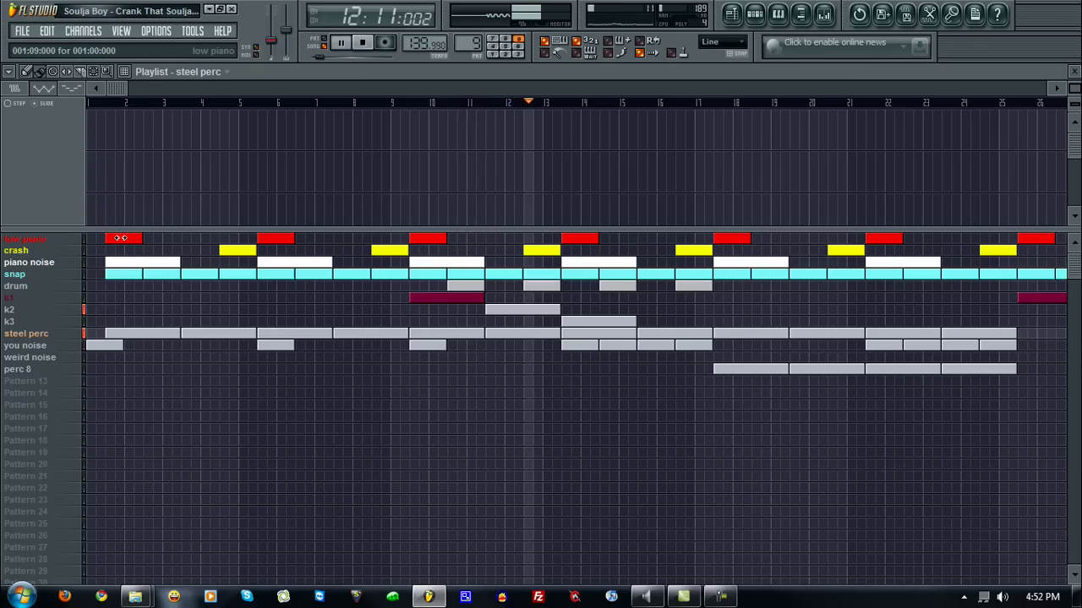
Examine the Orchestral Hit note in the low piano pattern and the Deep Piano Hit note in the piano noise pattern.
{"action": "double_click", "coordinate": [123, 243]}
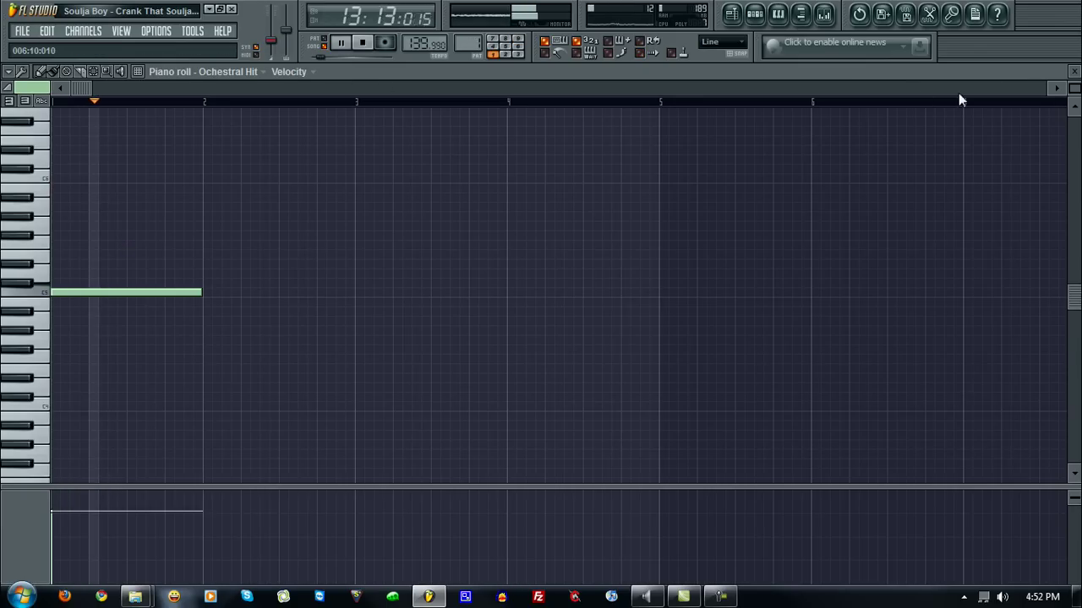
{"action": "key", "text": "F7"}
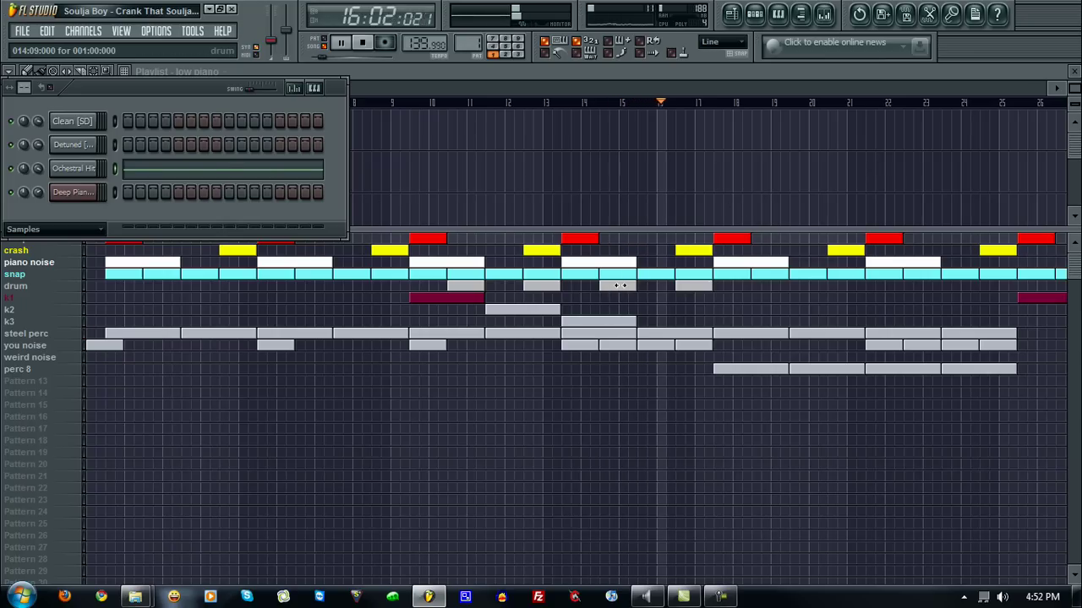
{"action": "key", "text": "F6"}
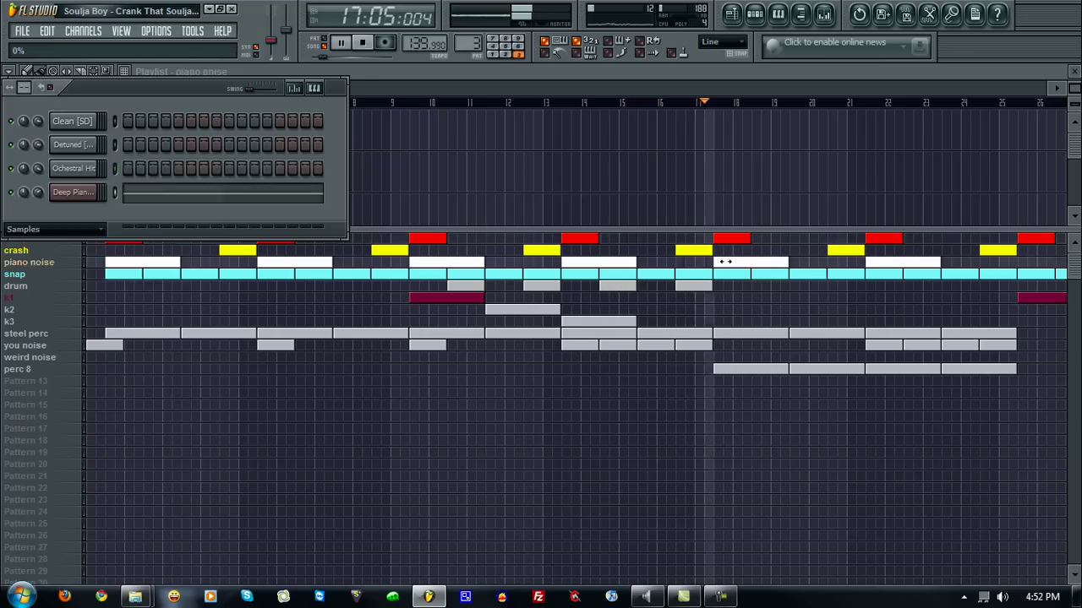
{"action": "key", "text": "F7"}
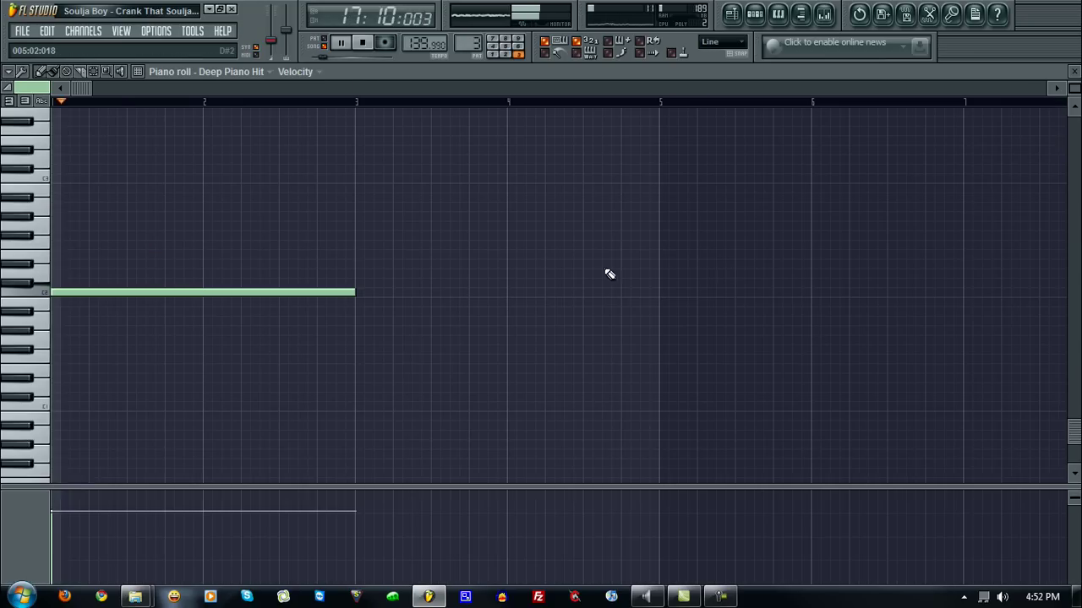
{"action": "left_click", "coordinate": [1074, 72]}
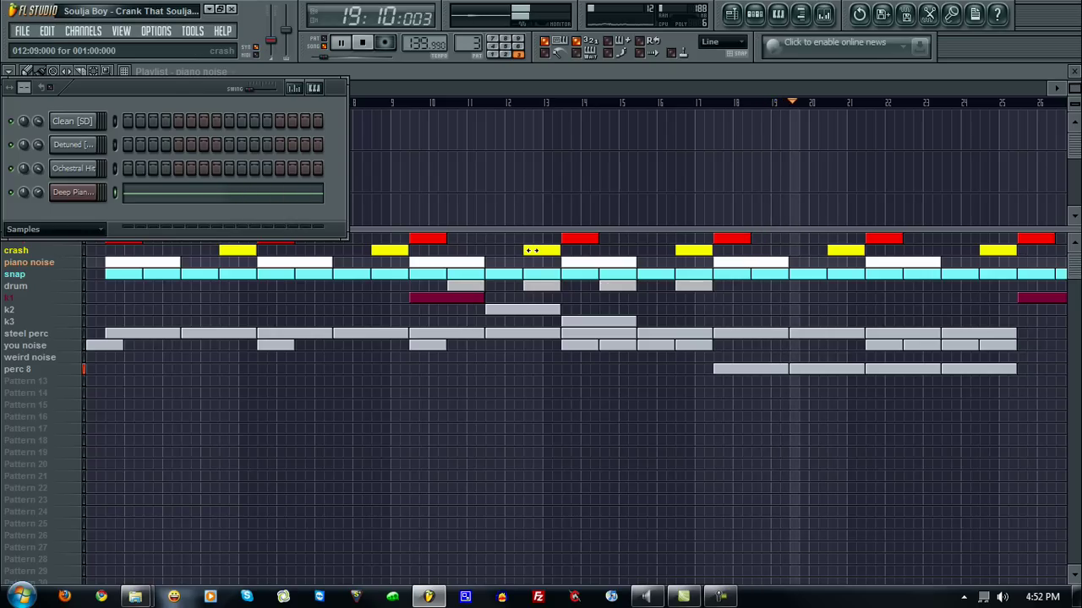
Examine the VT_BD_2 #2 kick notes of the k2 pattern in the piano roll, then close it.
{"action": "key", "text": "F6"}
{"action": "left_click", "coordinate": [496, 309]}
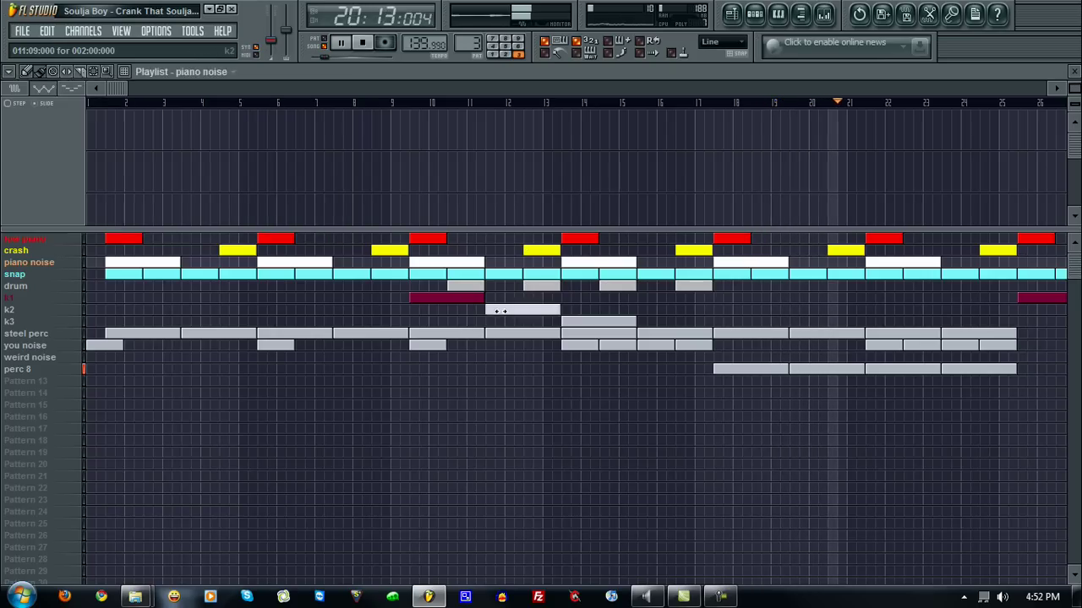
{"action": "key", "text": "F7"}
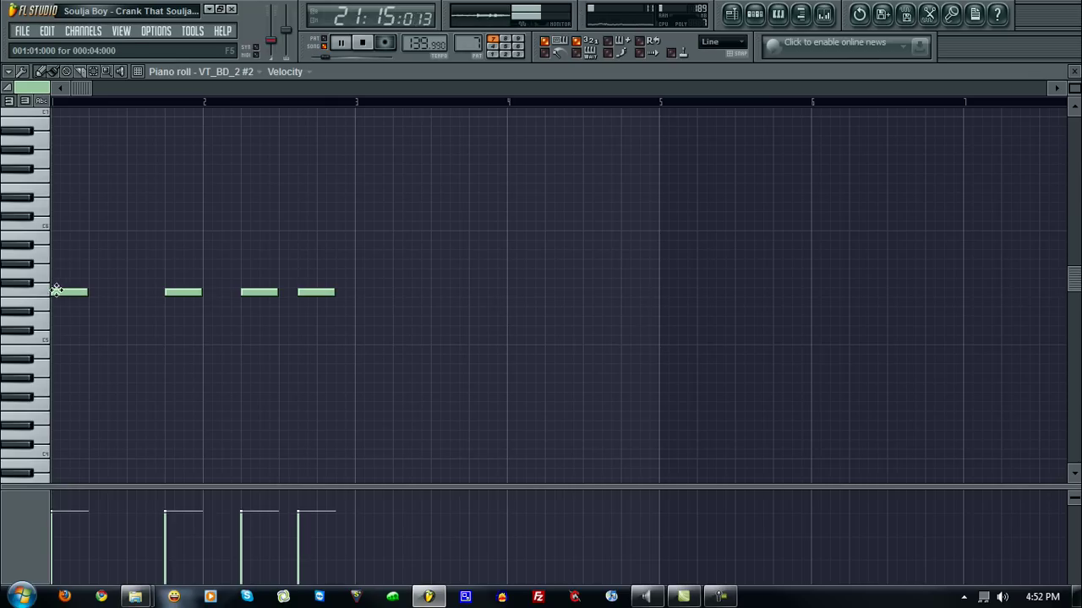
{"action": "double_click", "coordinate": [1036, 71]}
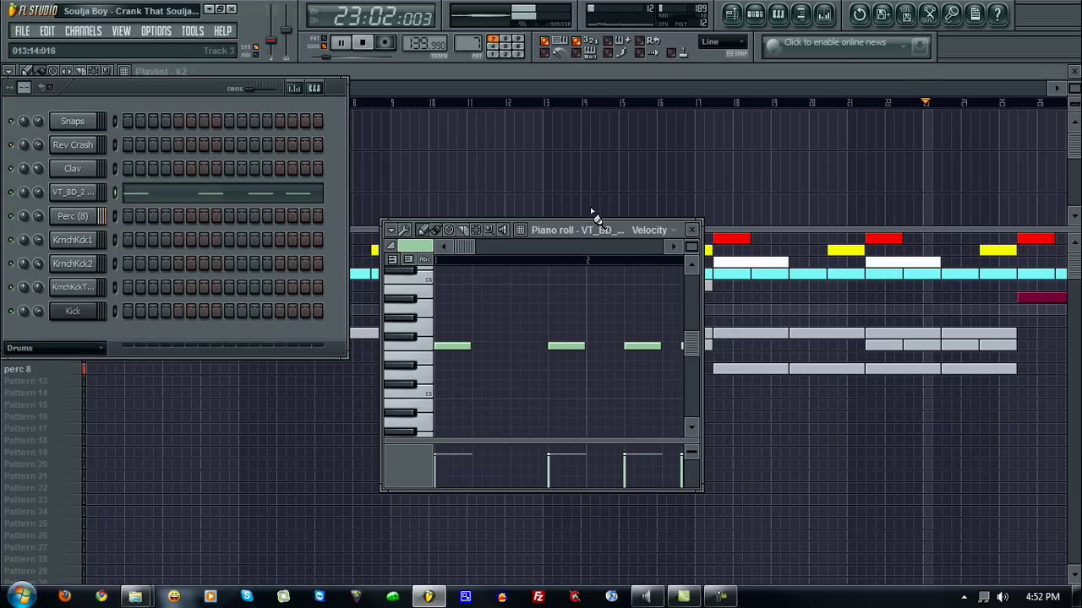
{"action": "left_click", "coordinate": [691, 230]}
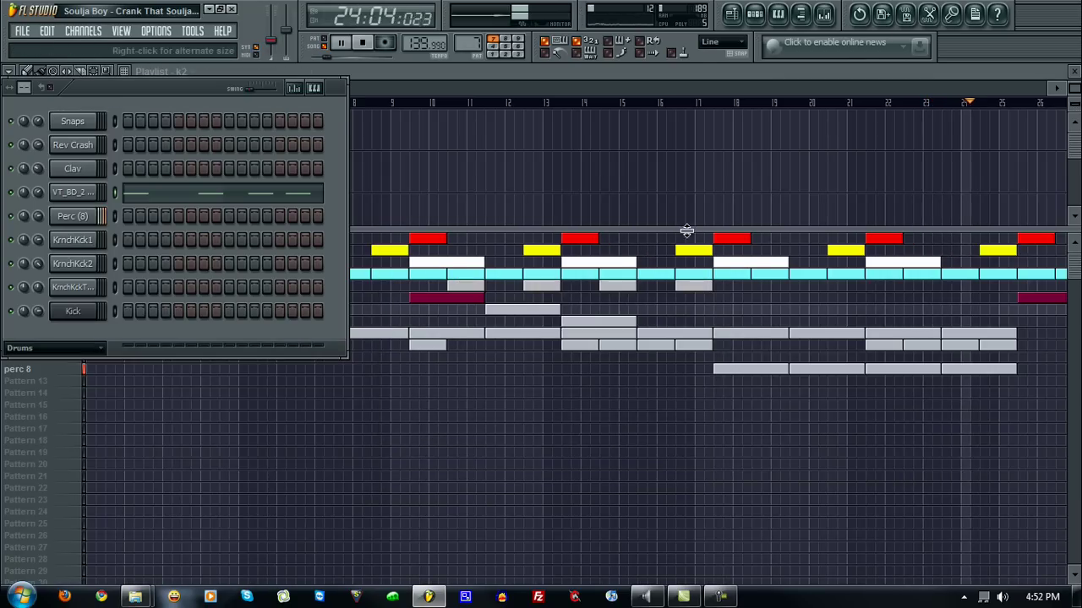
Inspect the VT_BD_2 #2 channel's sample settings and its assigned mixer track's effects, then close the windows.
{"action": "left_click", "coordinate": [78, 195]}
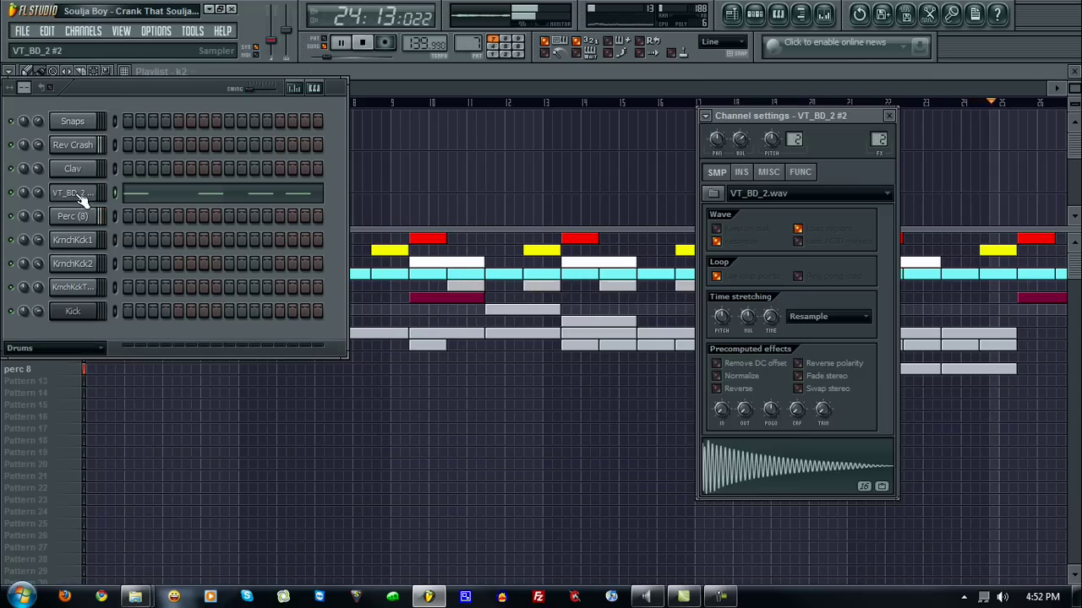
{"action": "left_click", "coordinate": [825, 14]}
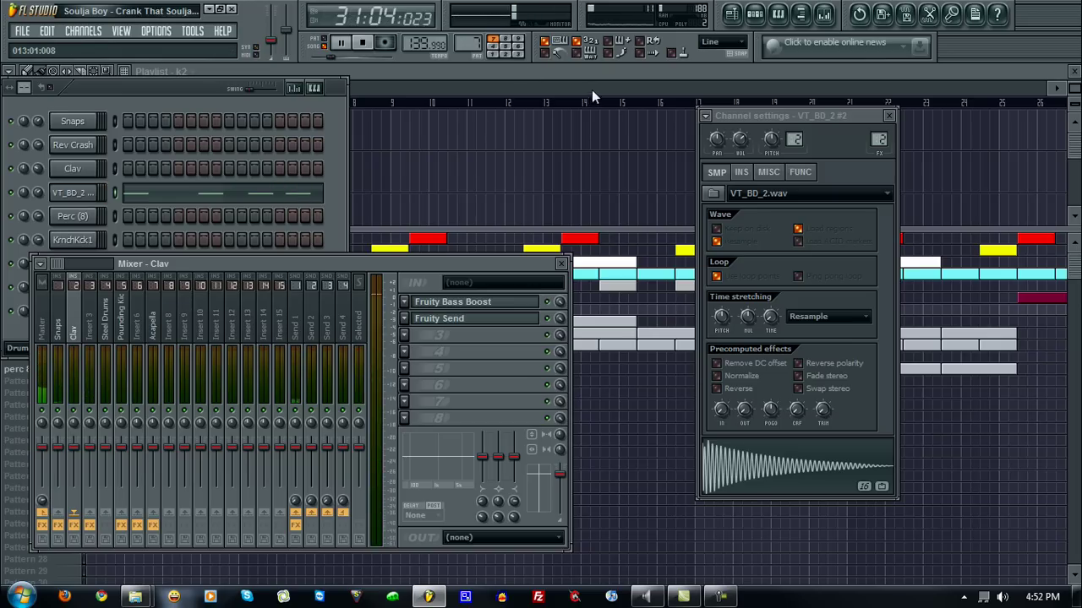
{"action": "key", "text": "F12"}
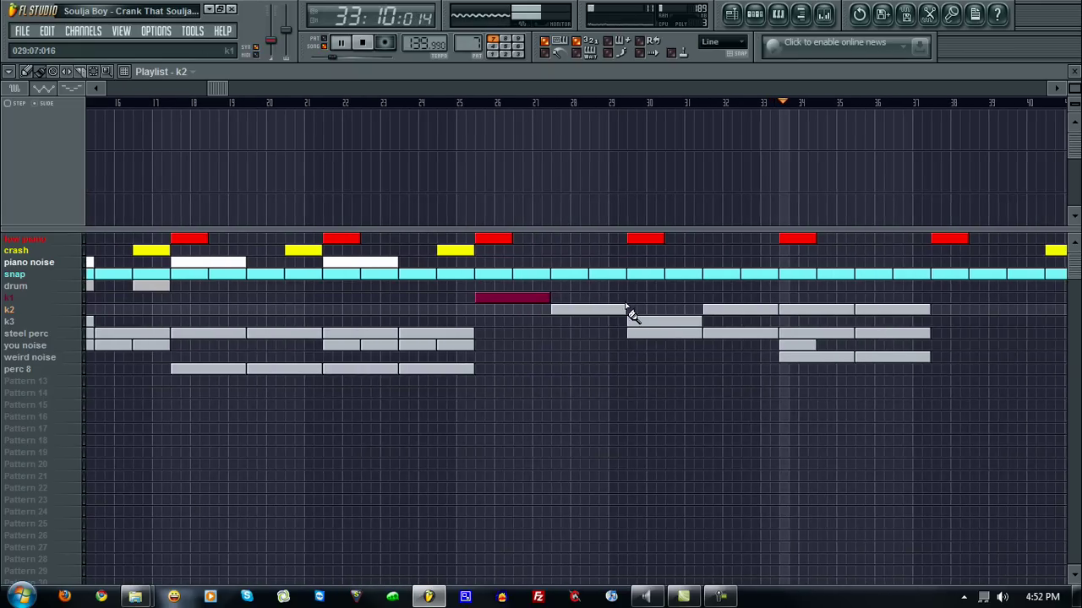
Inspect the steel perc pattern's steel drum notes, the channel's sample settings and the mixer.
{"action": "double_click", "coordinate": [769, 333]}
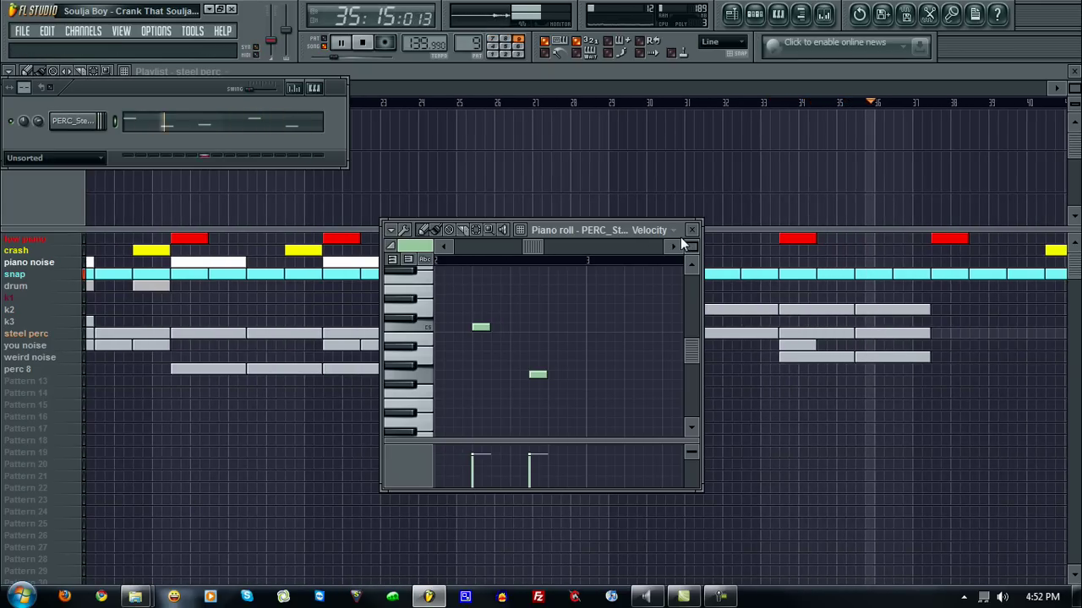
{"action": "left_click", "coordinate": [85, 120]}
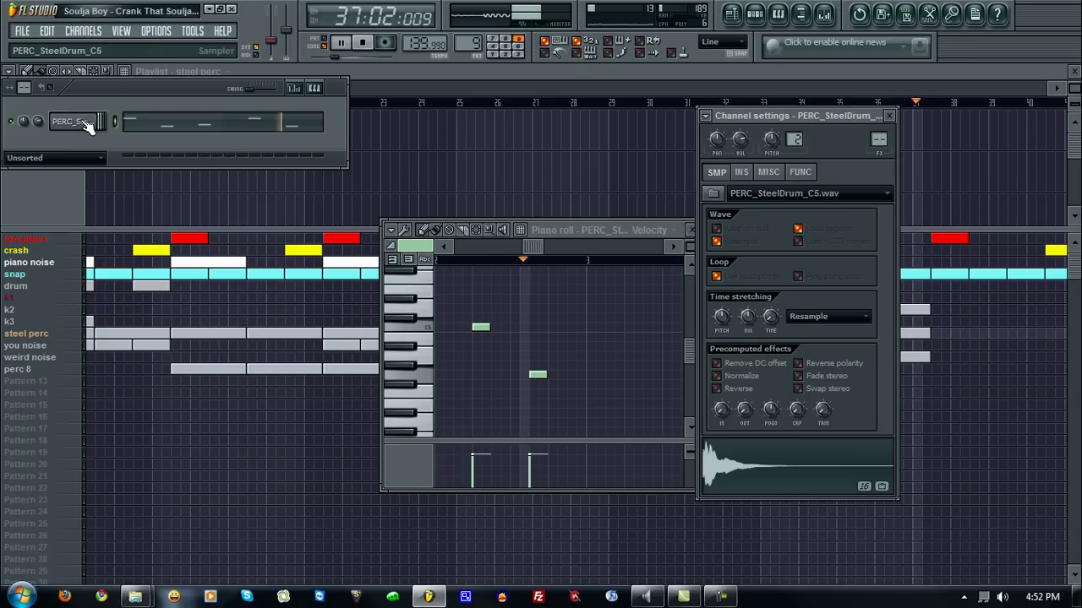
{"action": "left_click", "coordinate": [682, 227]}
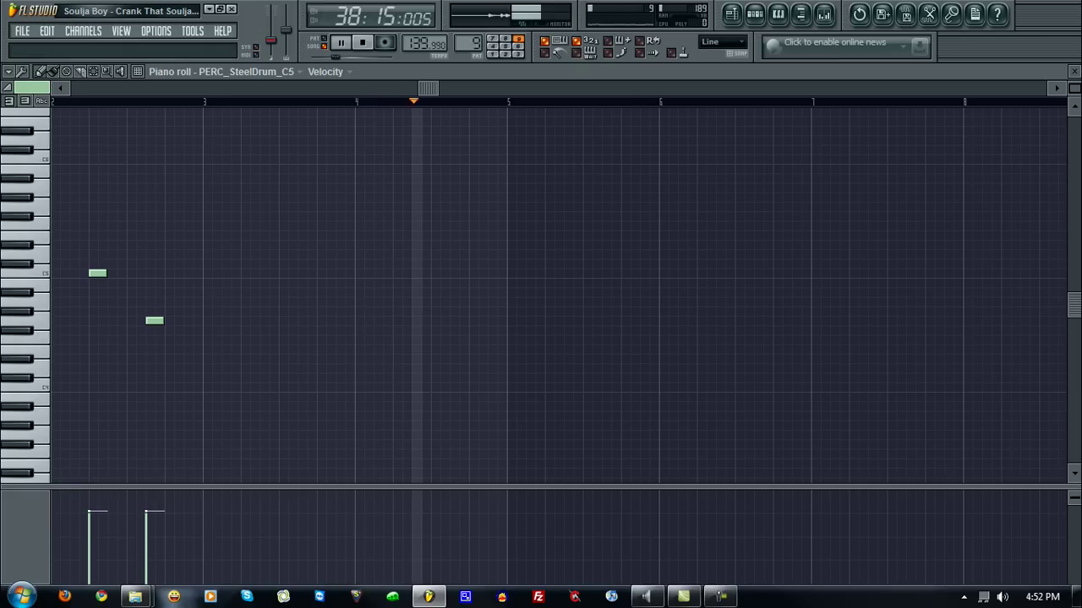
{"action": "left_click", "coordinate": [1076, 72]}
{"action": "left_click_drag", "start_coordinate": [819, 111], "coordinate": [496, 102]}
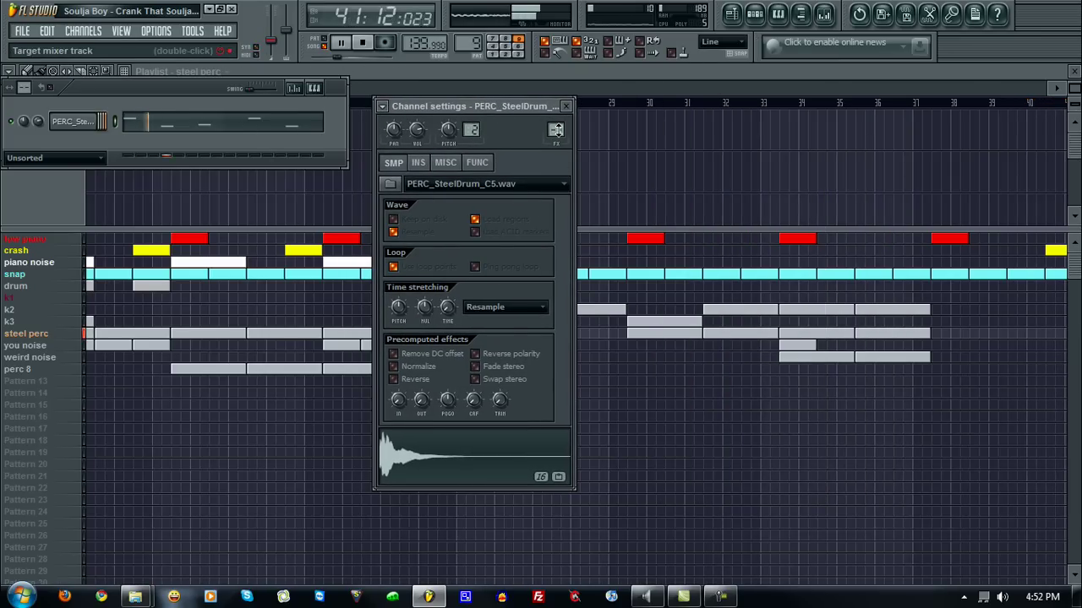
{"action": "left_click", "coordinate": [825, 17]}
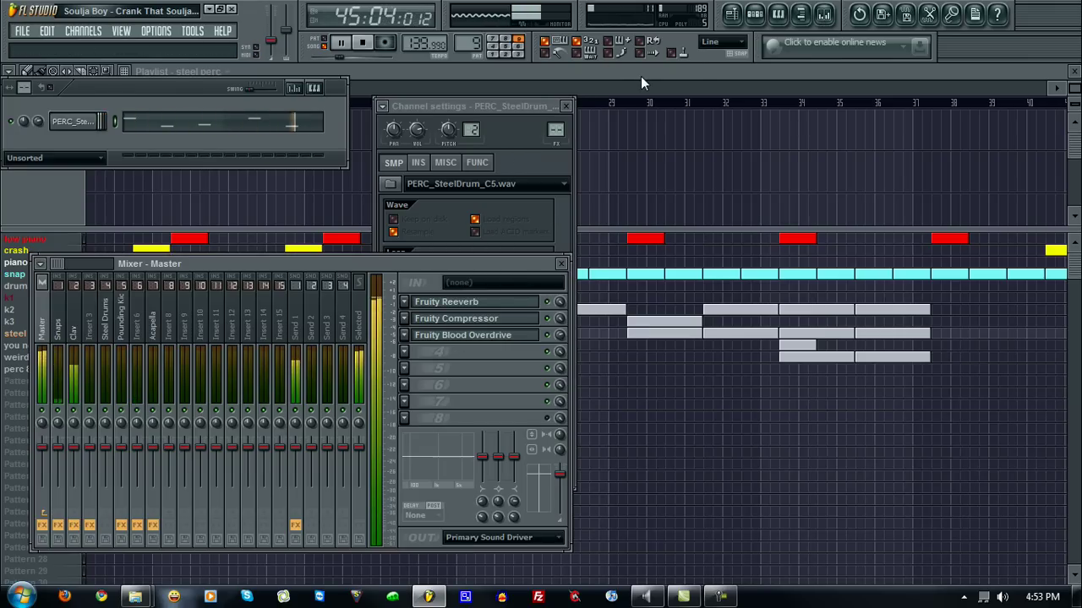
Review the Deep Piano Hit note of a piano noise clip further along the playlist.
{"action": "left_click", "coordinate": [302, 78]}
{"action": "left_click_drag", "start_coordinate": [212, 87], "coordinate": [371, 104]}
{"action": "double_click", "coordinate": [430, 264]}
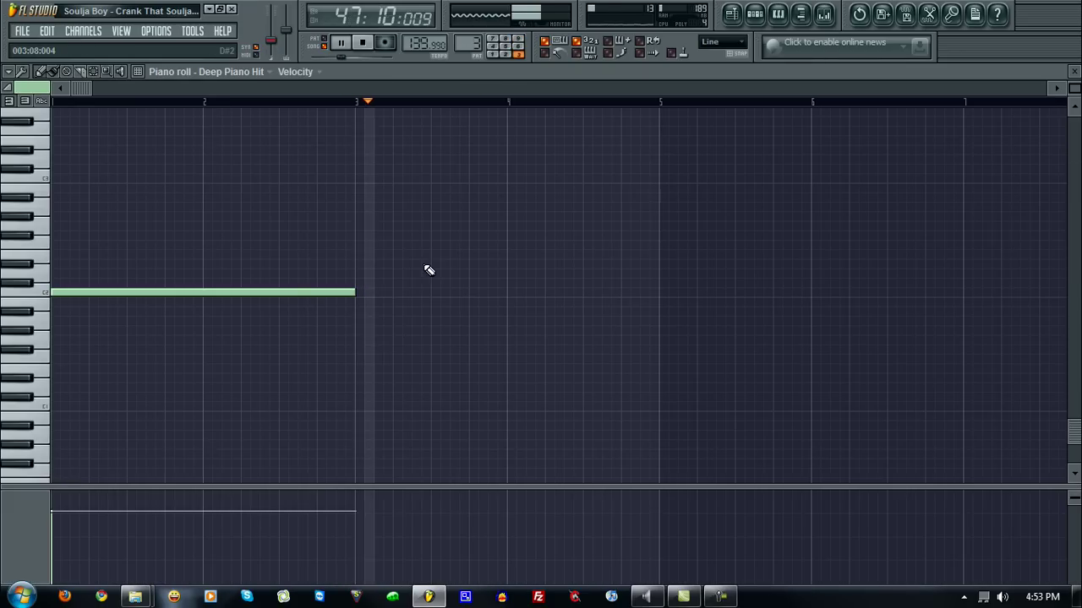
{"action": "key", "text": "F5"}
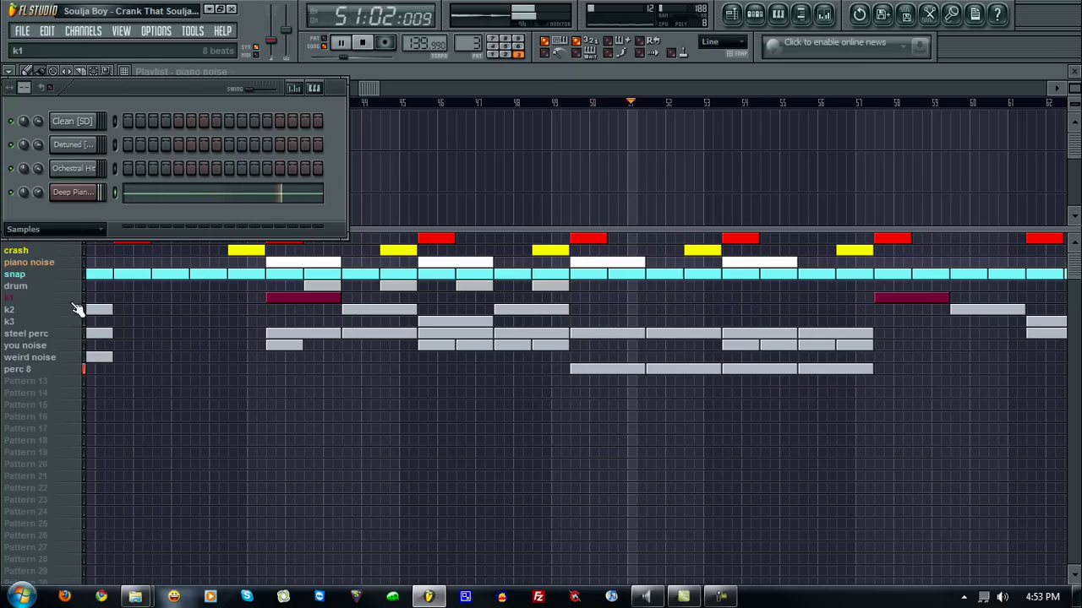
Select the weird noise, crash, piano noise and k1 patterns in turn in the playlist.
{"action": "left_click", "coordinate": [57, 360]}
{"action": "left_click", "coordinate": [51, 260]}
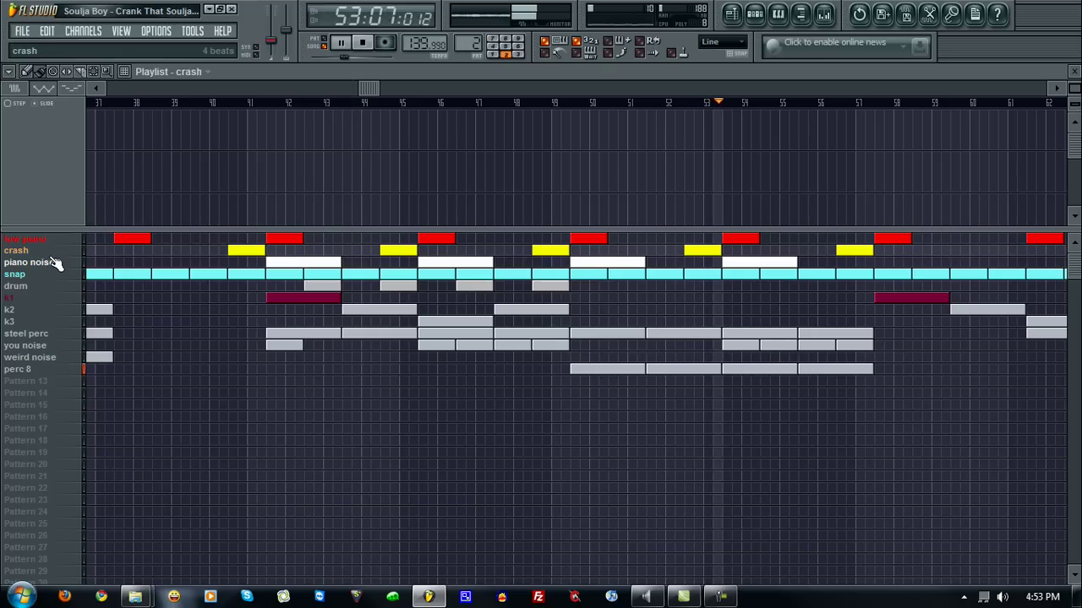
{"action": "left_click", "coordinate": [52, 264]}
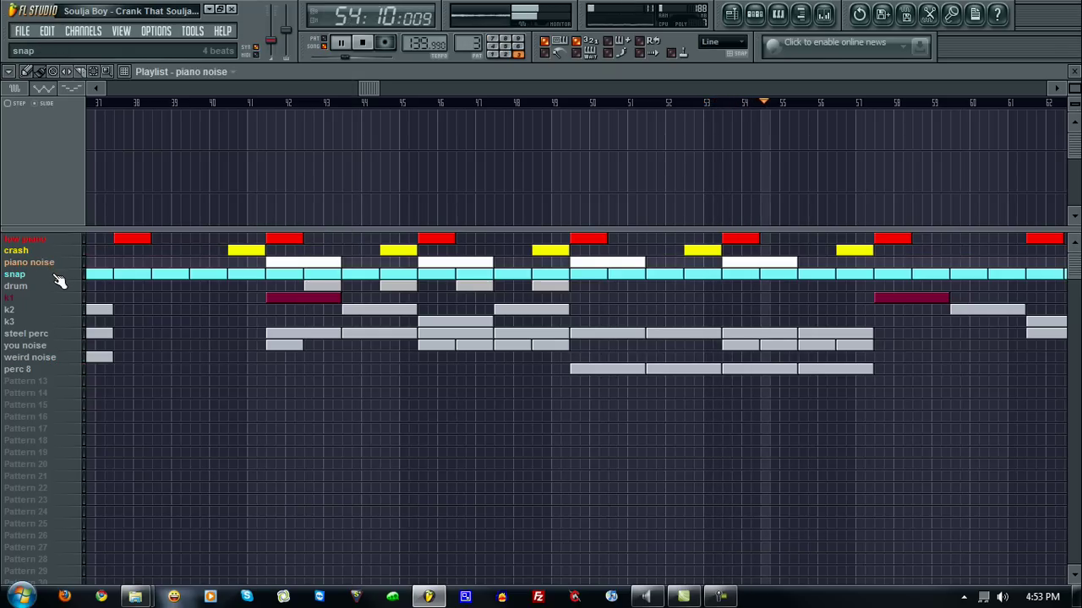
{"action": "left_click", "coordinate": [48, 298]}
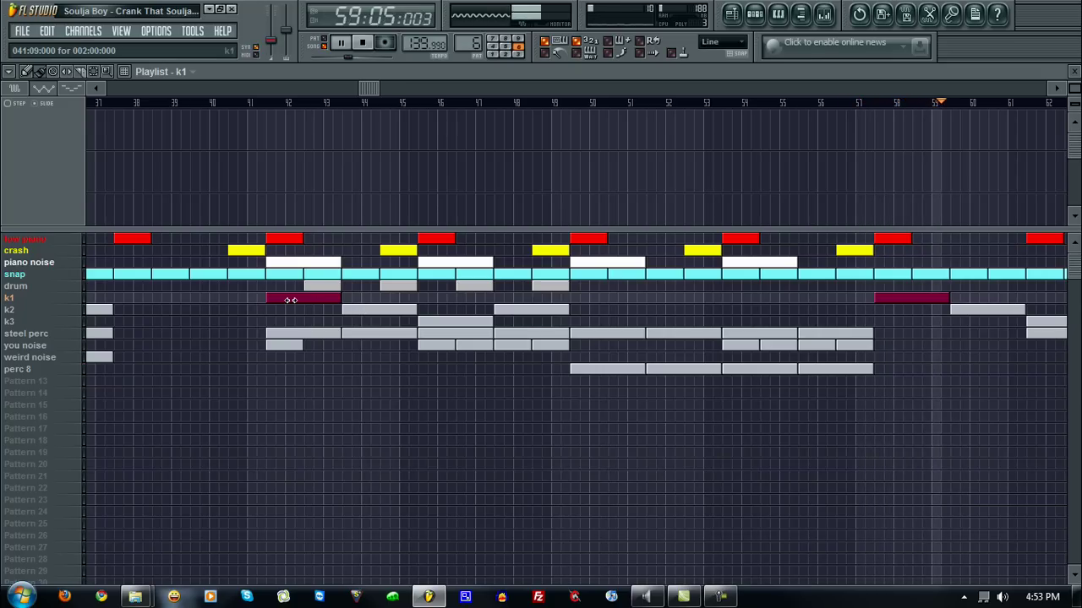
Route the k2 pattern's VT_BD_2 #2 channel to mixer track Insert 8 and return to the playlist.
{"action": "double_click", "coordinate": [966, 314]}
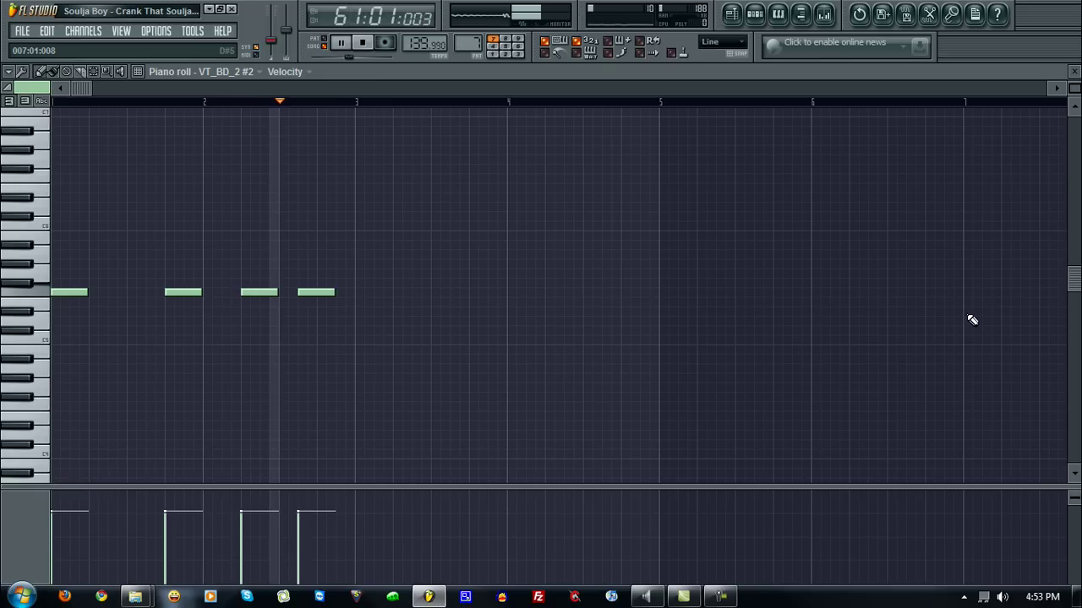
{"action": "left_click", "coordinate": [816, 14]}
{"action": "double_click", "coordinate": [508, 73]}
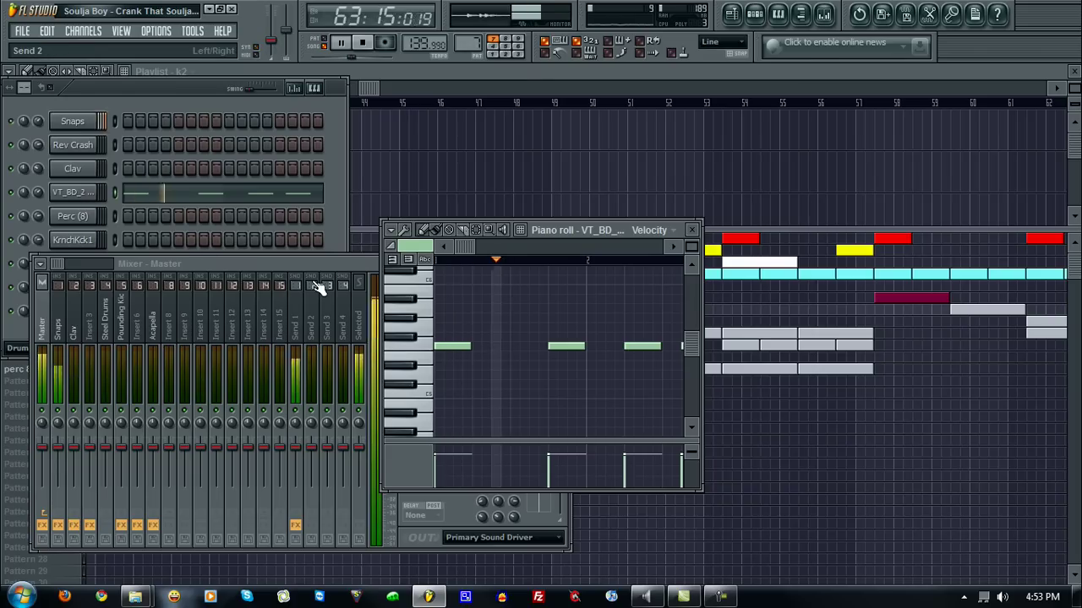
{"action": "left_click", "coordinate": [69, 193]}
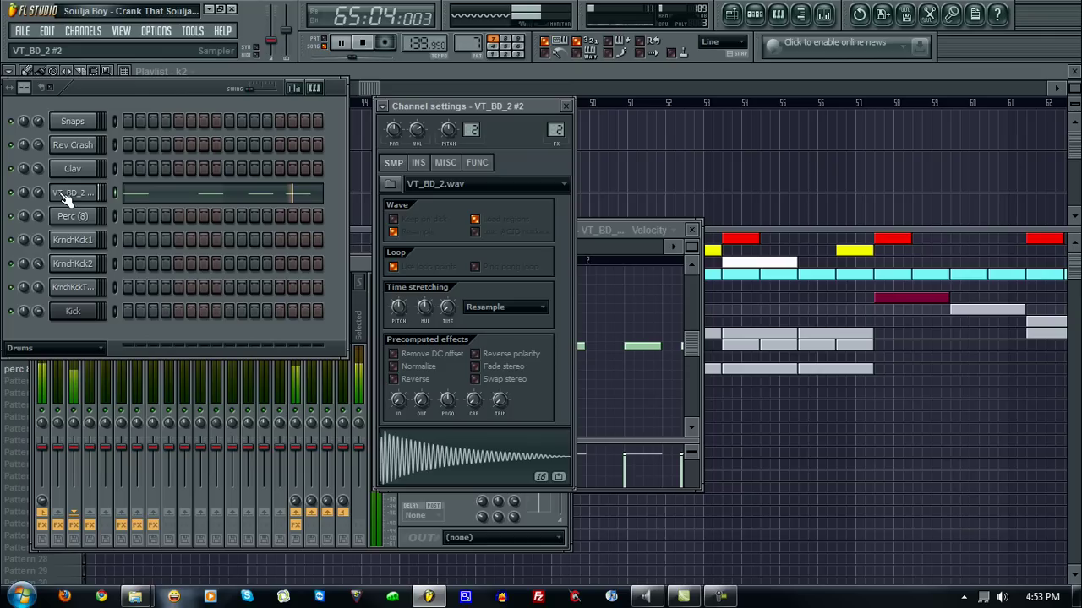
{"action": "left_click", "coordinate": [353, 263]}
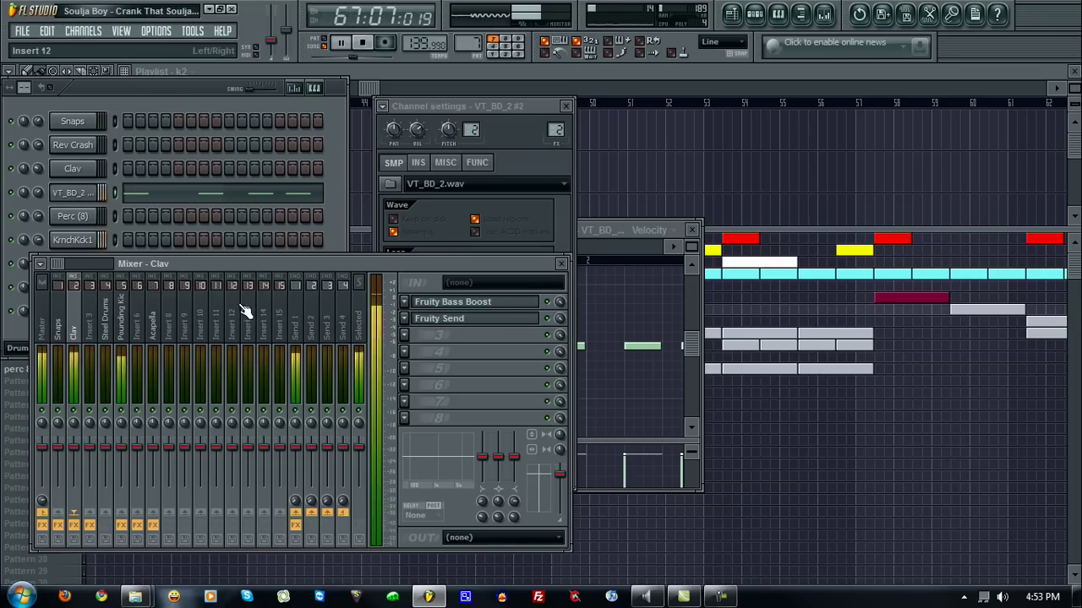
{"action": "left_click", "coordinate": [175, 330]}
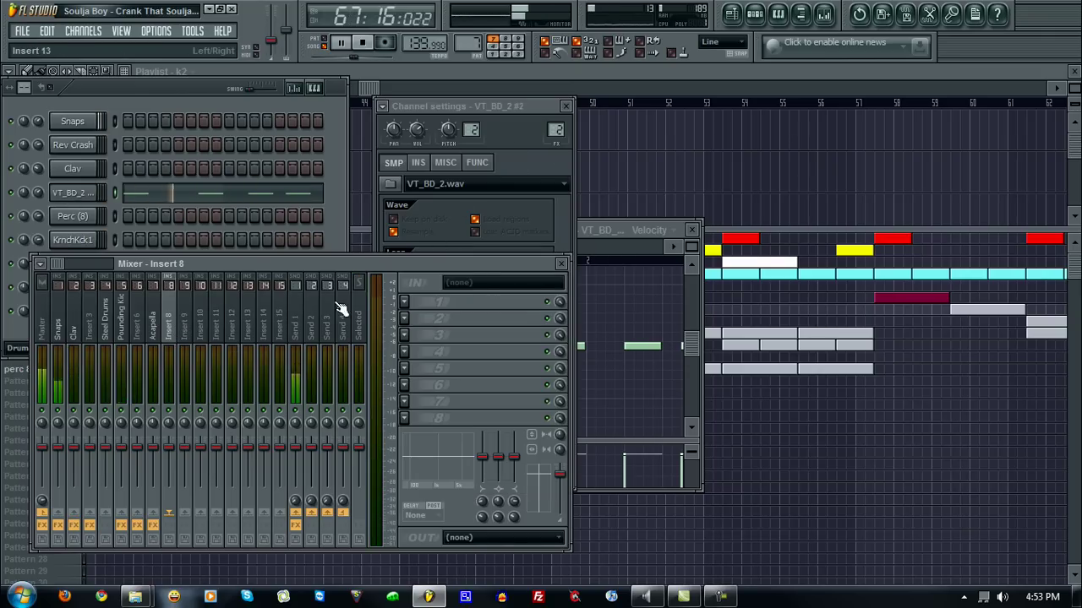
{"action": "left_click", "coordinate": [558, 130]}
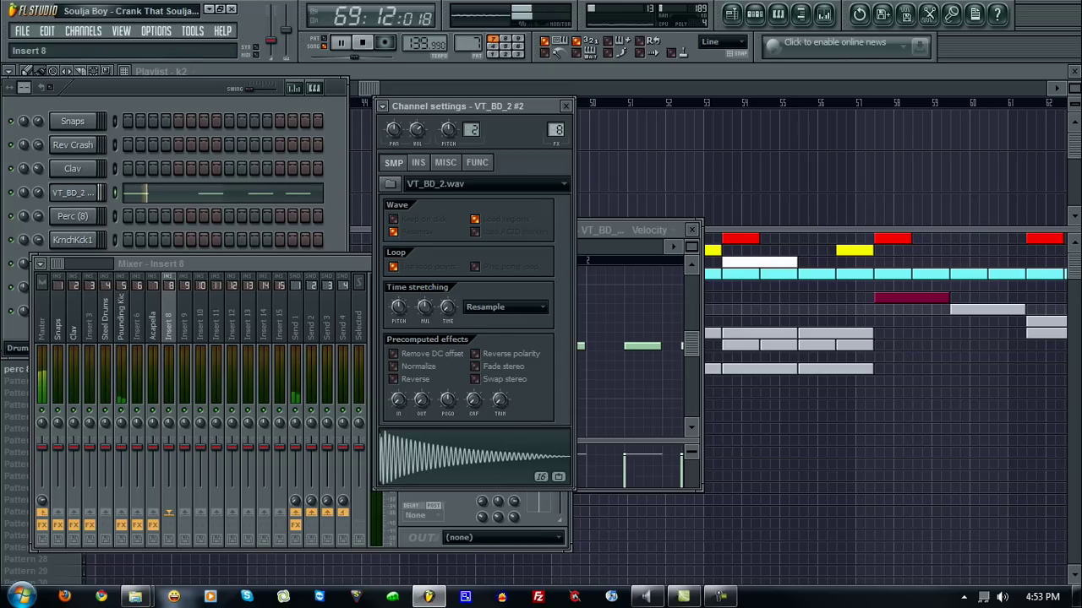
{"action": "left_click", "coordinate": [313, 265]}
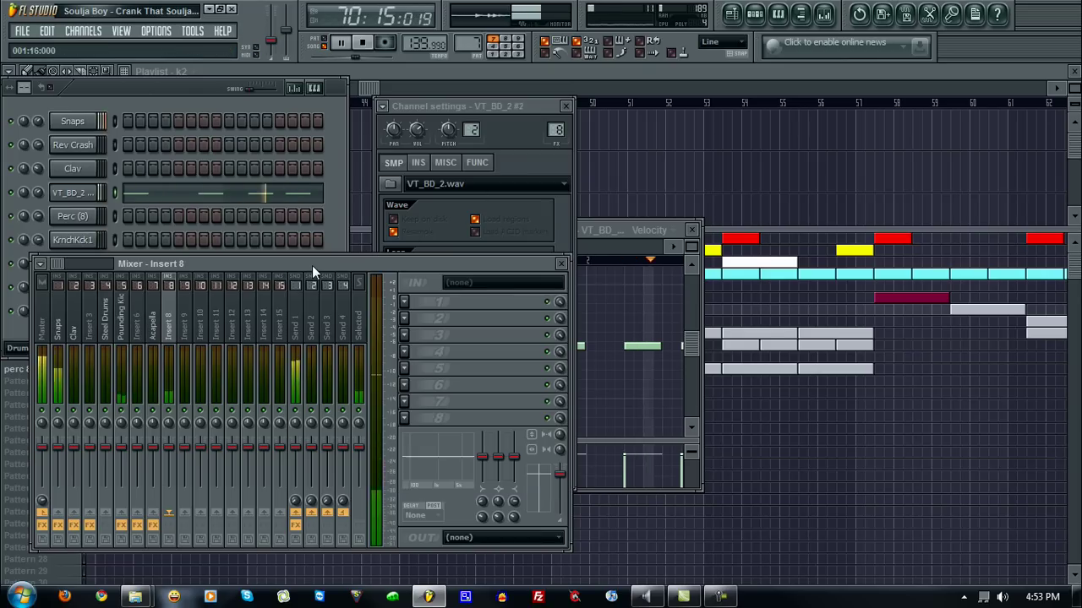
{"action": "left_click", "coordinate": [920, 80]}
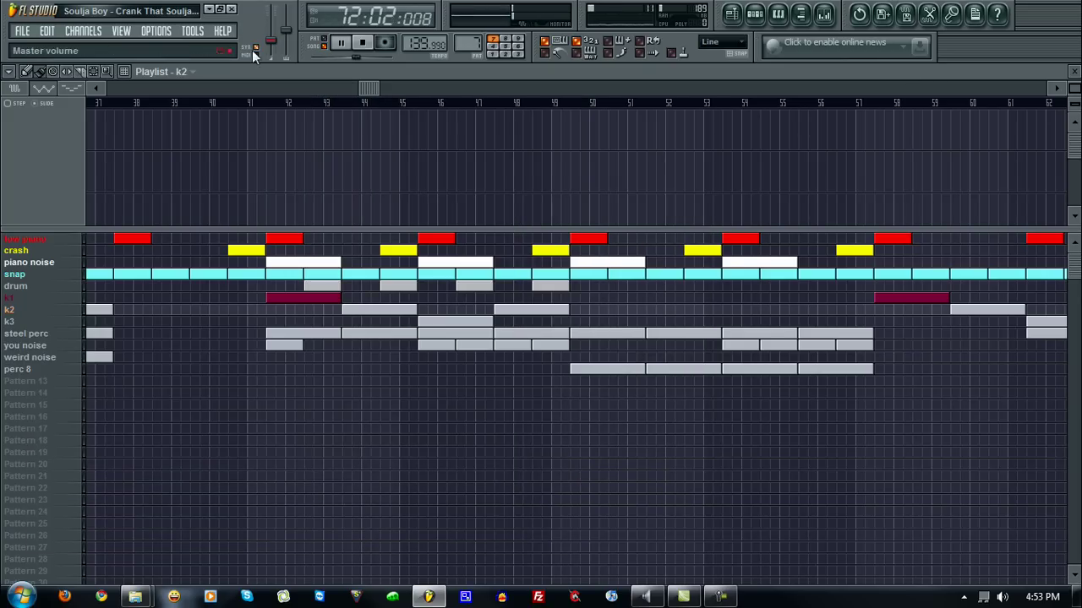
Review the k1 clip at bar 73, examining its VT_BD_2 #2 notes and channel settings.
{"action": "left_click_drag", "start_coordinate": [369, 87], "coordinate": [528, 89]}
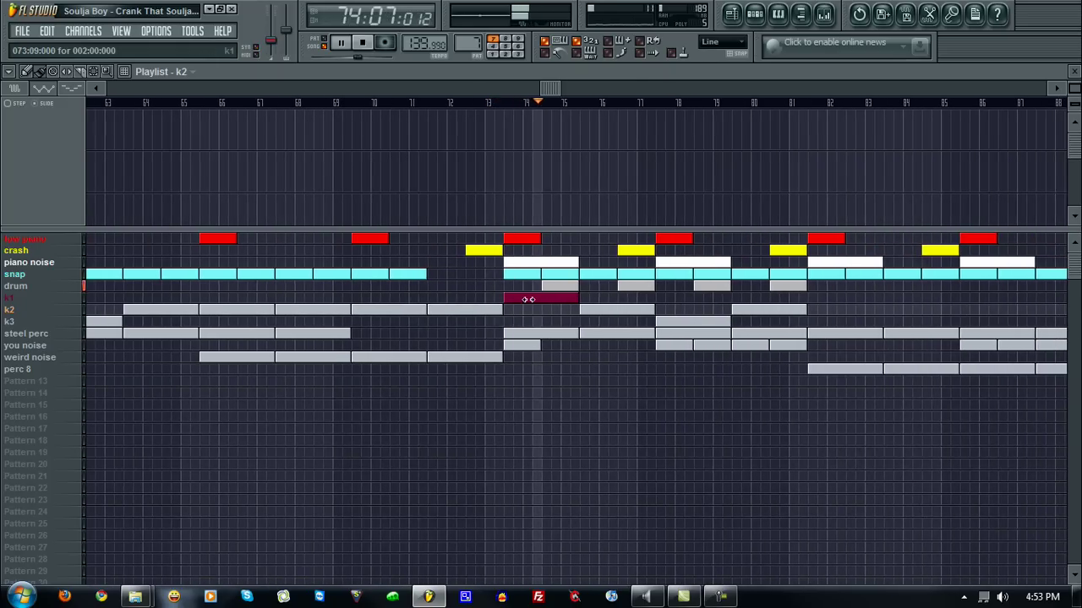
{"action": "double_click", "coordinate": [527, 297]}
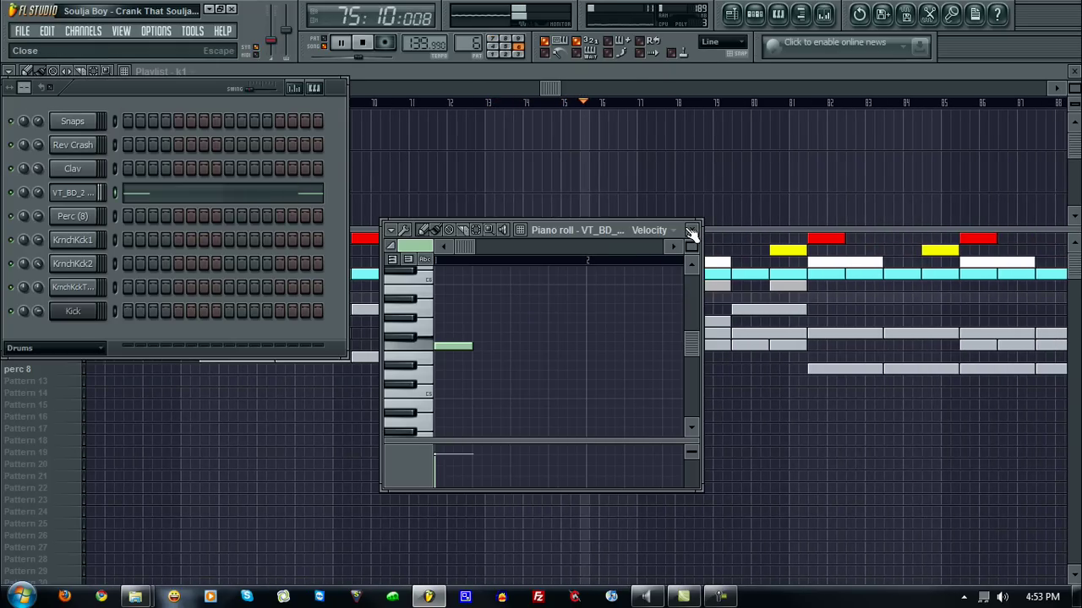
{"action": "left_click", "coordinate": [94, 195]}
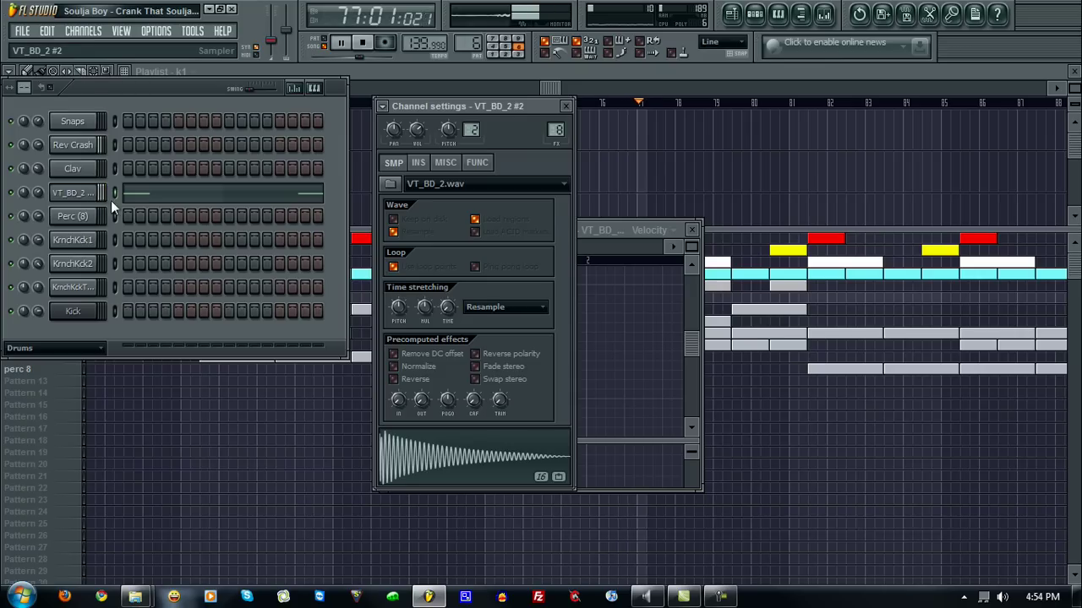
{"action": "left_click", "coordinate": [703, 71]}
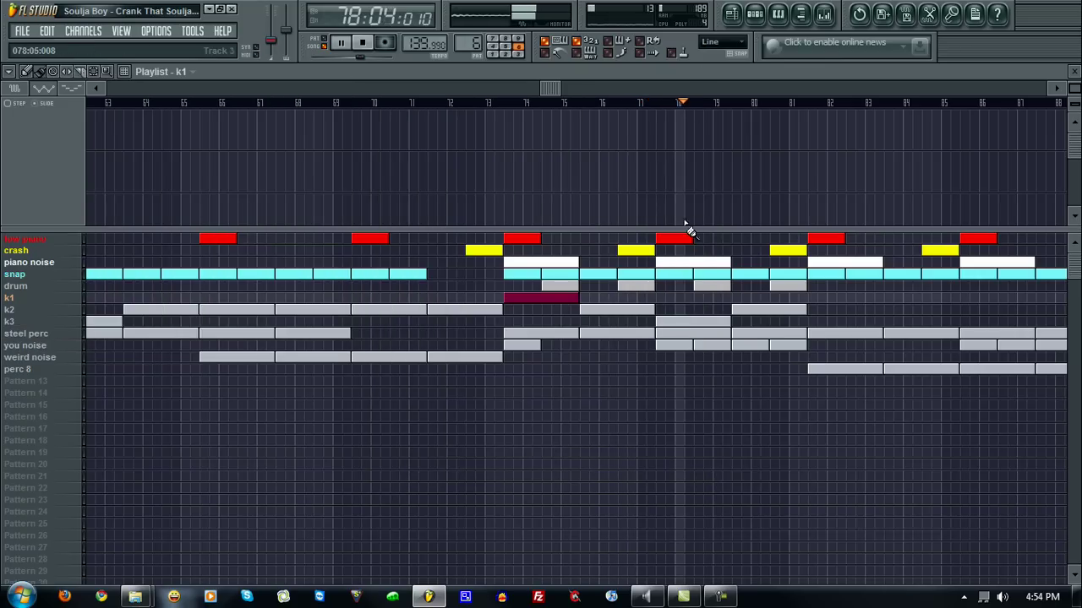
Review the drum clip at bar 78, examining its Clav notes and channel settings, and return to the playlist.
{"action": "double_click", "coordinate": [710, 288]}
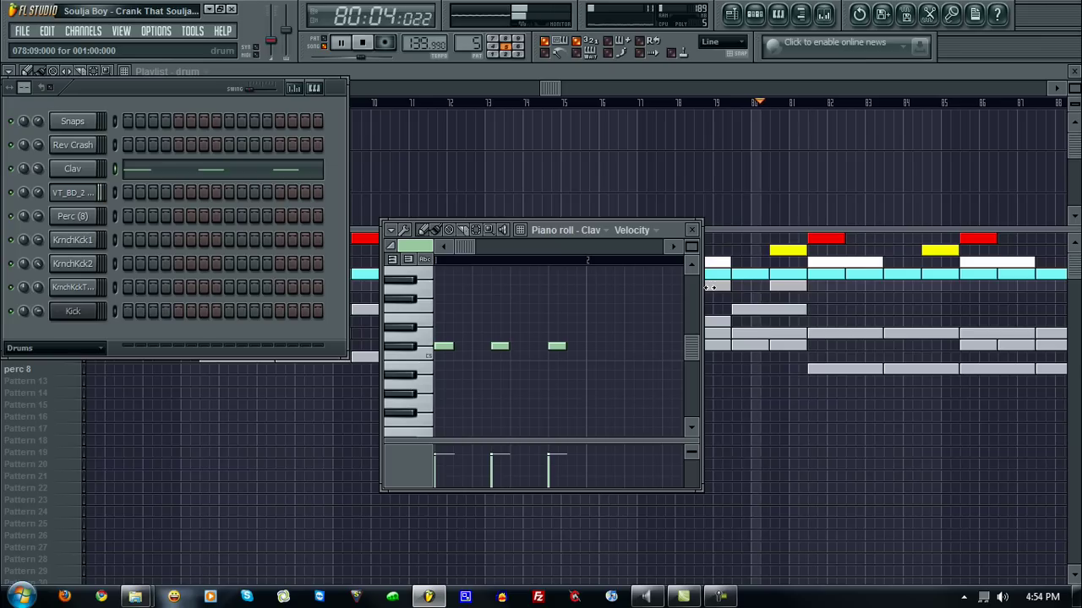
{"action": "left_click", "coordinate": [71, 170]}
{"action": "left_click", "coordinate": [565, 105]}
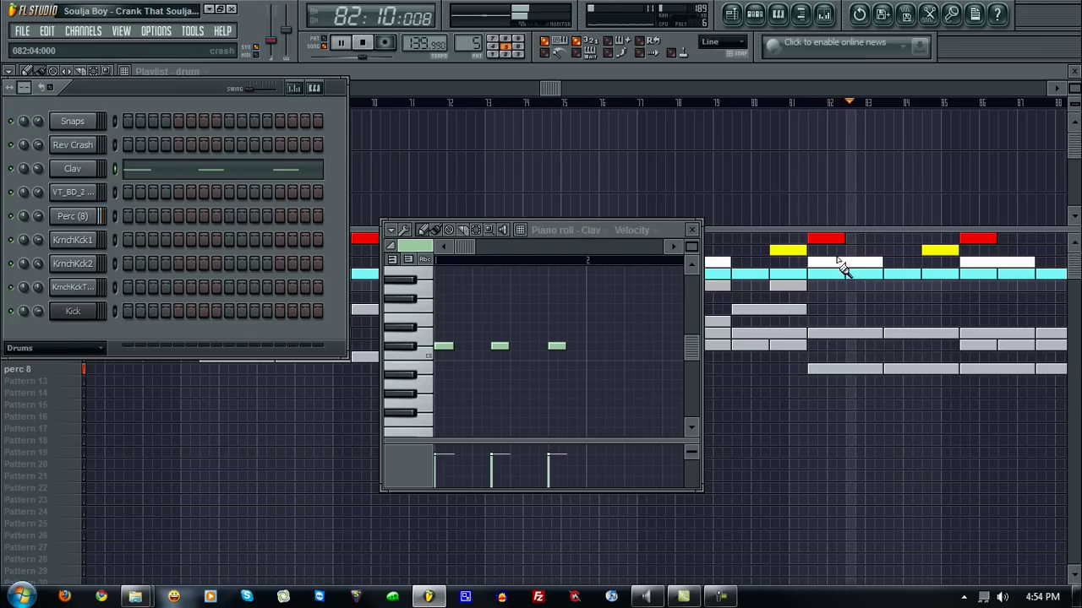
{"action": "left_click", "coordinate": [837, 272]}
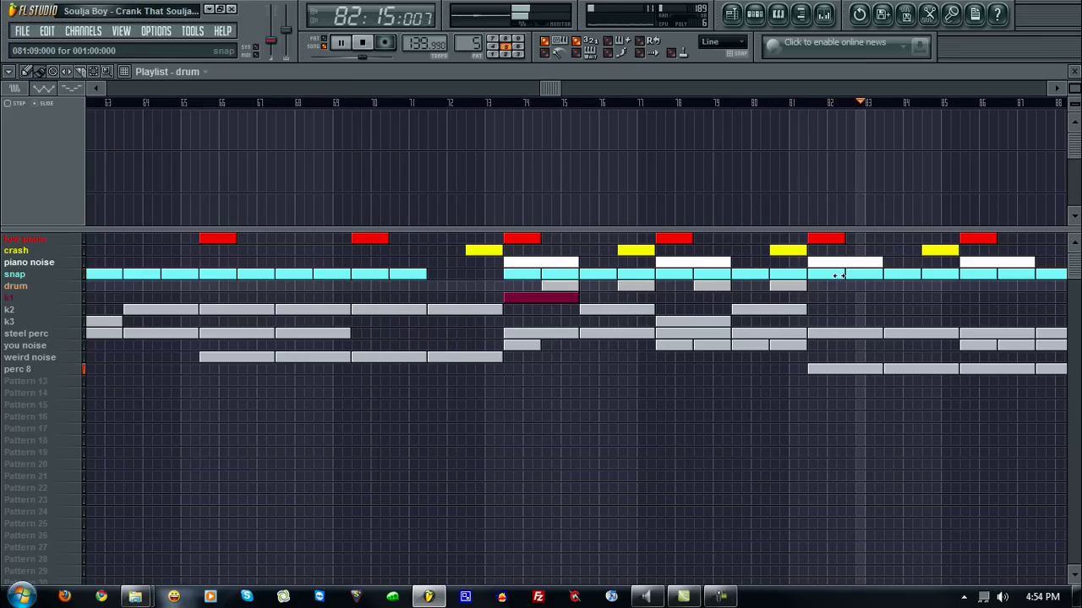
Review the steel drum notes of the steel perc clip at bar 81 and the VT_BD_2 #2 notes of the k1 clip at bar 89.
{"action": "double_click", "coordinate": [829, 336]}
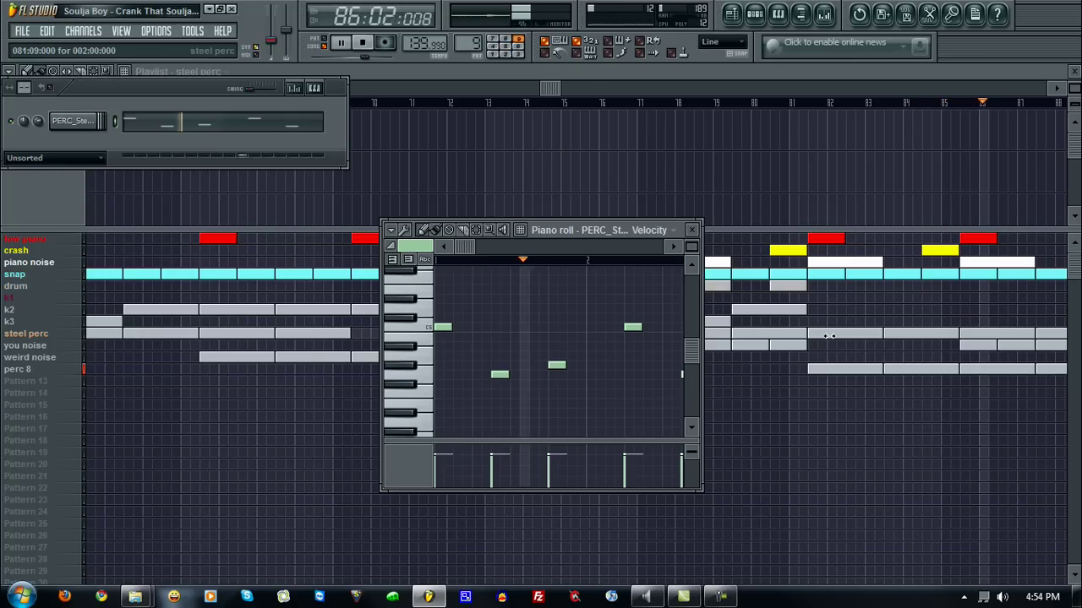
{"action": "left_click", "coordinate": [693, 230]}
{"action": "left_click_drag", "start_coordinate": [554, 89], "coordinate": [667, 113]}
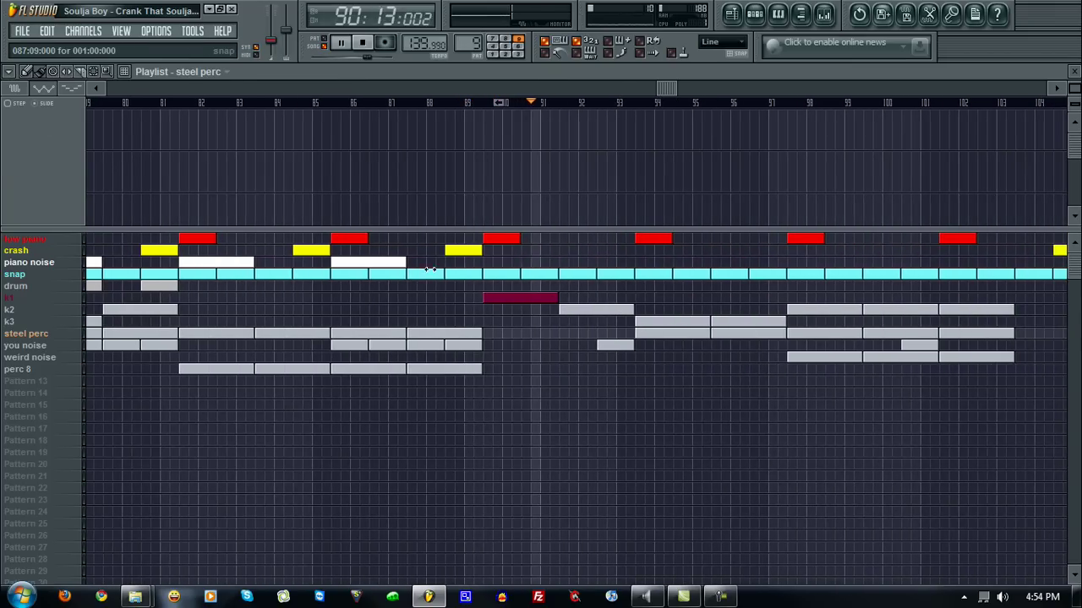
{"action": "double_click", "coordinate": [549, 297]}
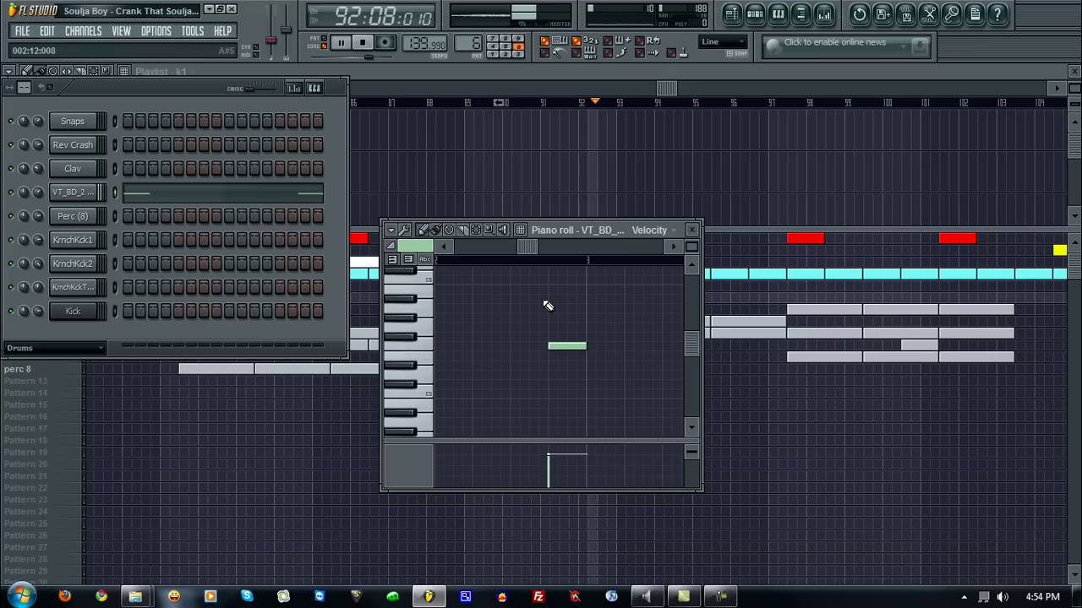
{"action": "left_click", "coordinate": [694, 231]}
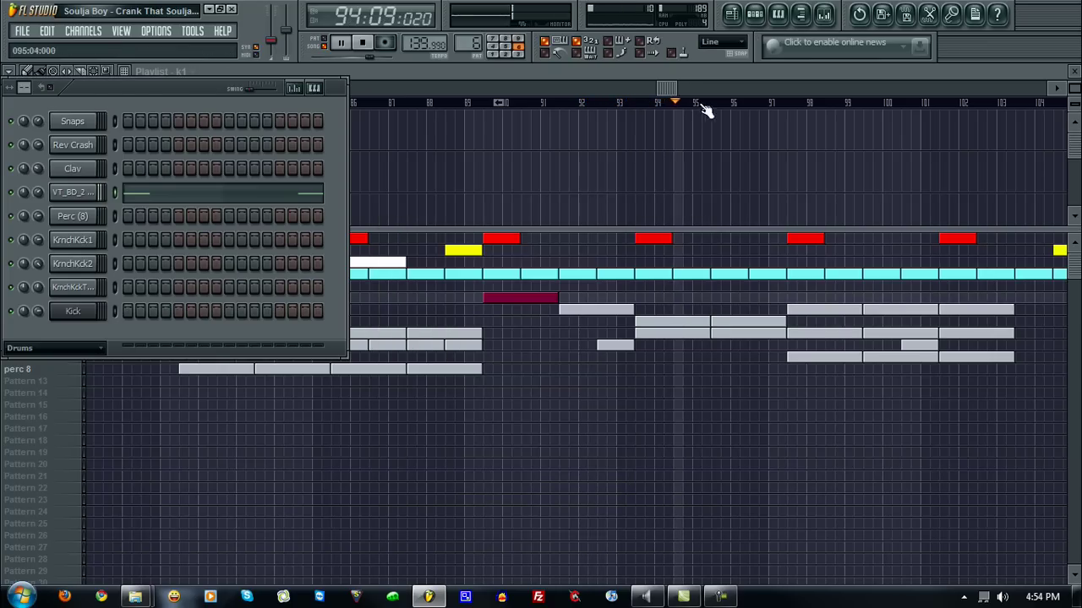
Review the steel perc clip at bar 93, examining its notes and the steel drum channel's sample settings.
{"action": "double_click", "coordinate": [693, 333]}
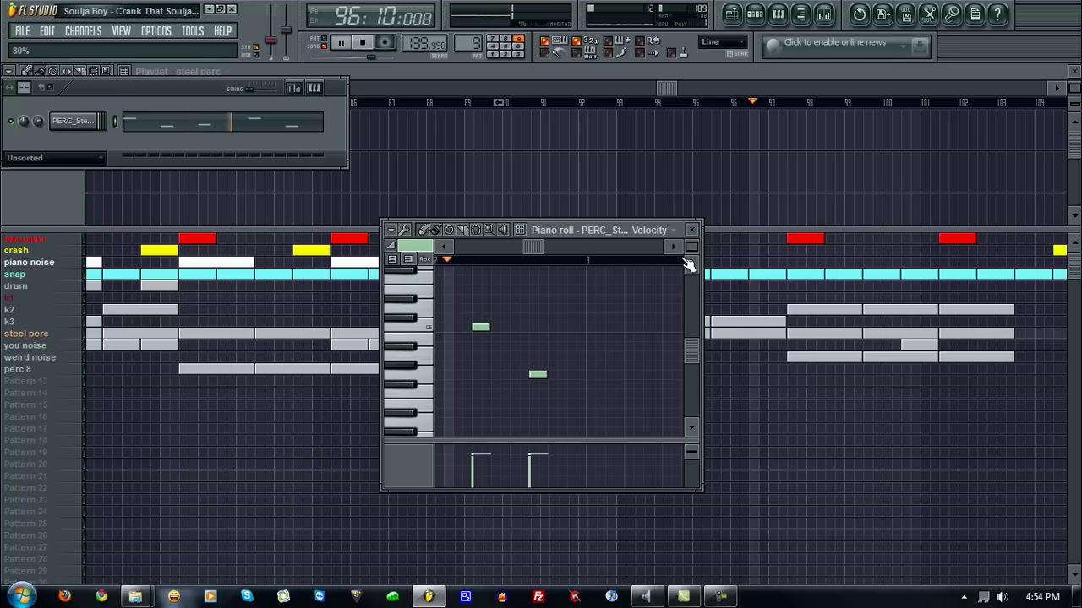
{"action": "left_click", "coordinate": [74, 121]}
{"action": "left_click", "coordinate": [74, 121]}
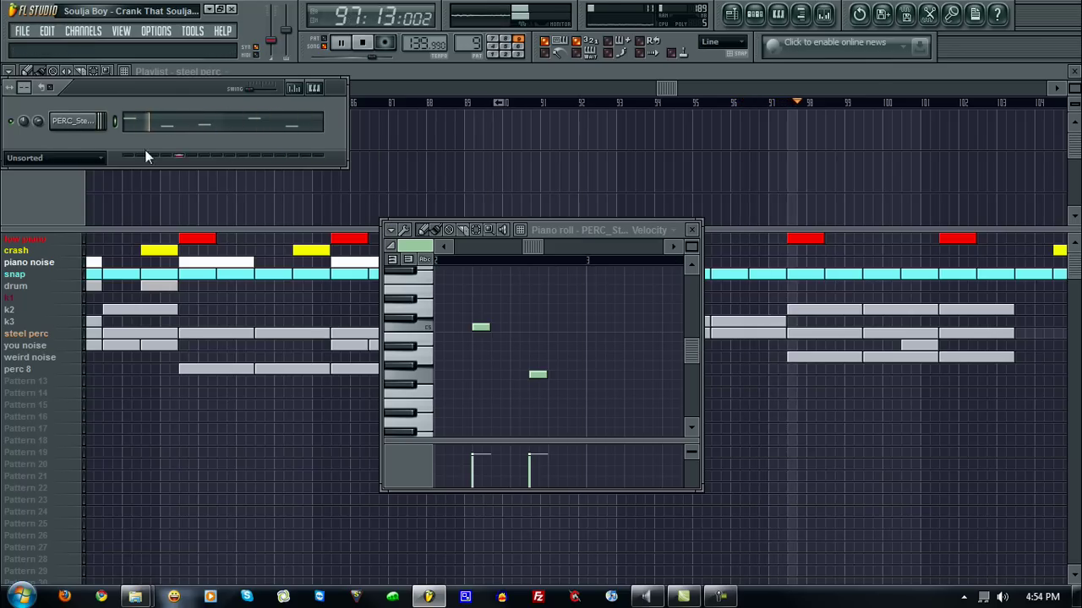
{"action": "left_click", "coordinate": [91, 123]}
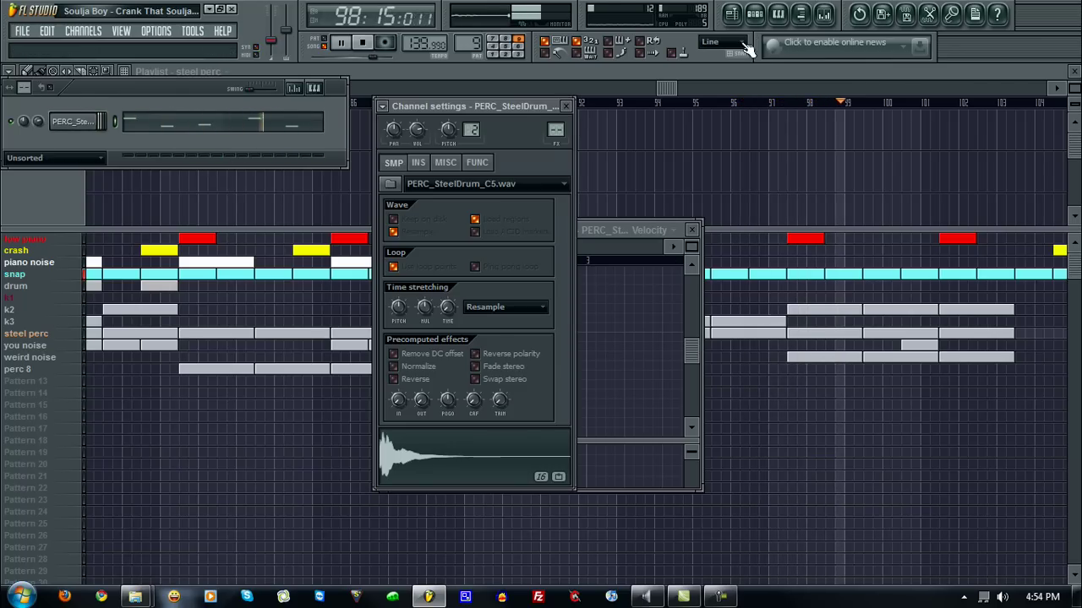
Review the notes of the weird noise clip at bar 97, the you noise clip at bar 100 and the steel perc clip at bar 99.
{"action": "double_click", "coordinate": [837, 355]}
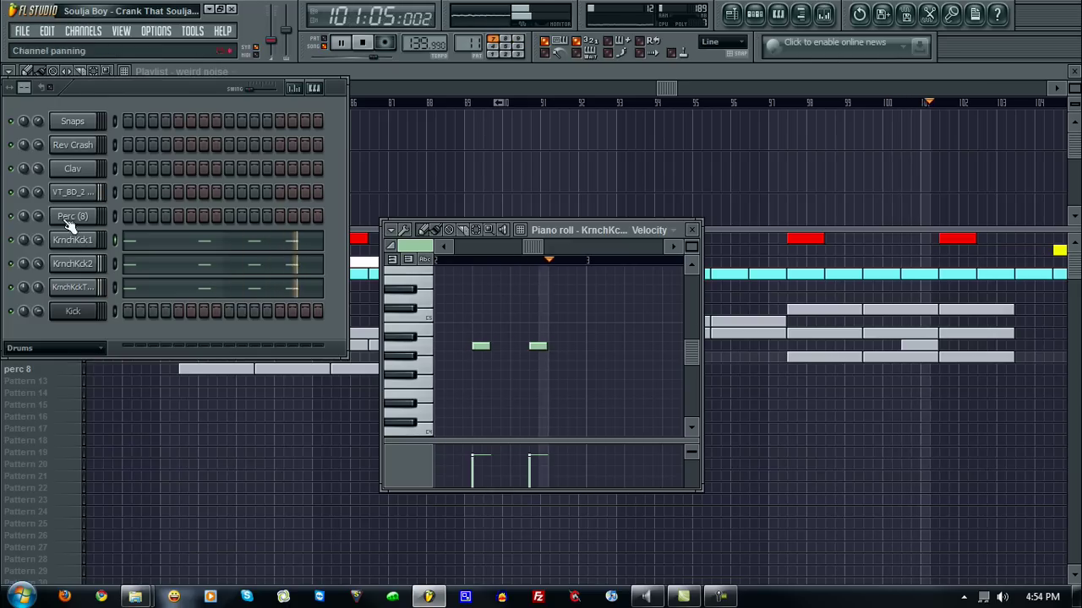
{"action": "double_click", "coordinate": [920, 348]}
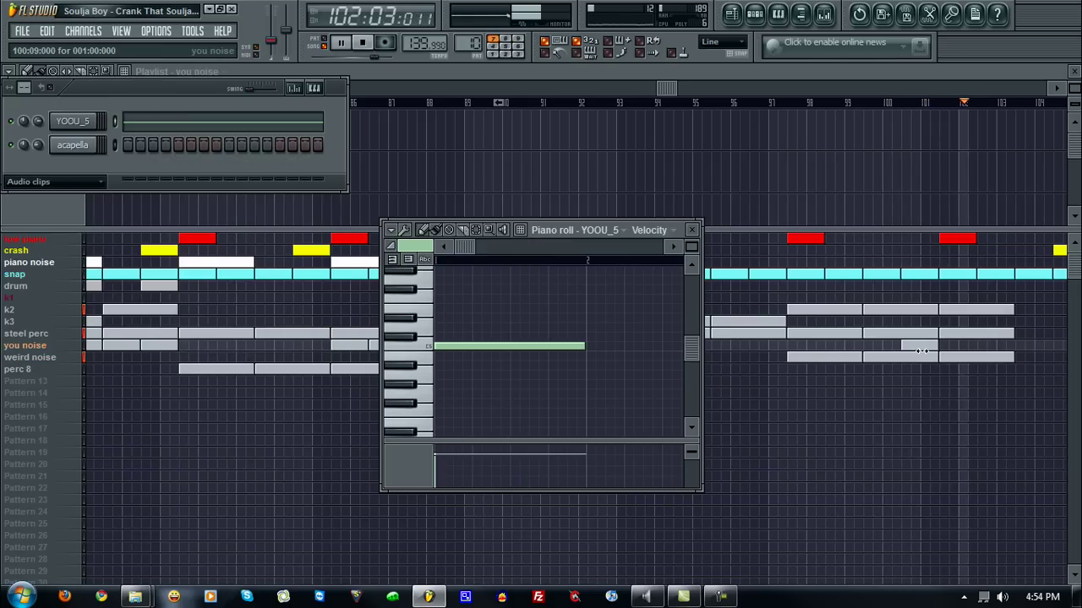
{"action": "double_click", "coordinate": [922, 331]}
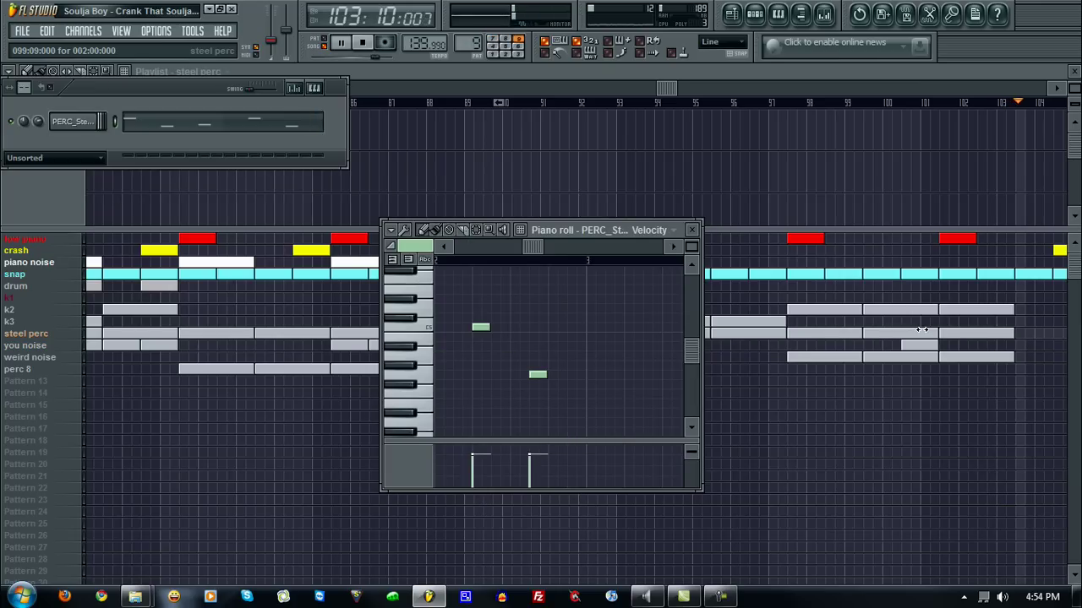
Examine the mixer's Master effects and tracks alongside the steel drum channel's settings.
{"action": "left_click", "coordinate": [824, 14]}
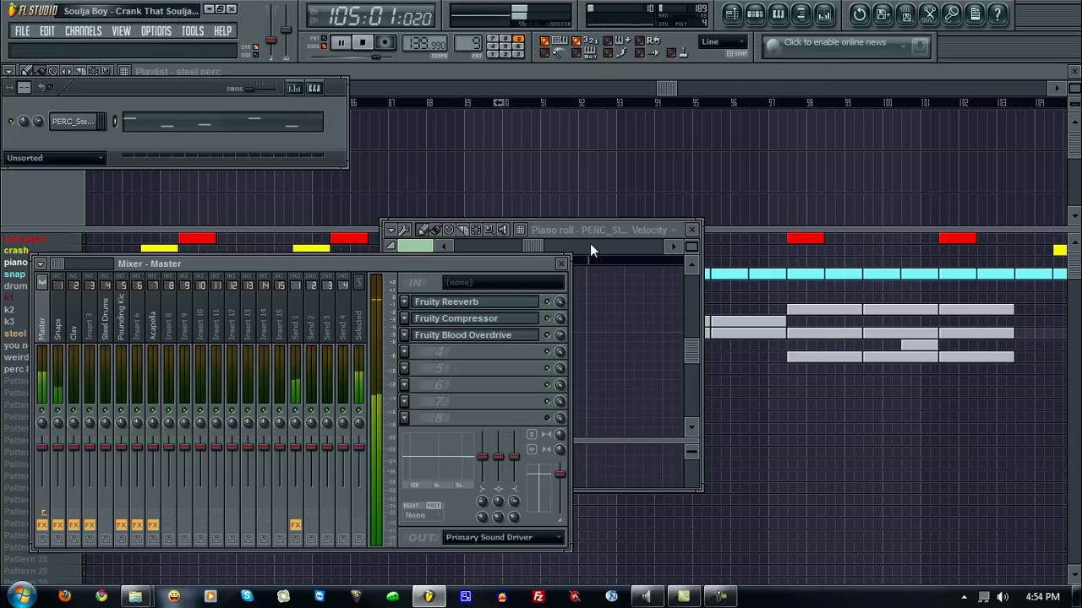
{"action": "left_click", "coordinate": [75, 123]}
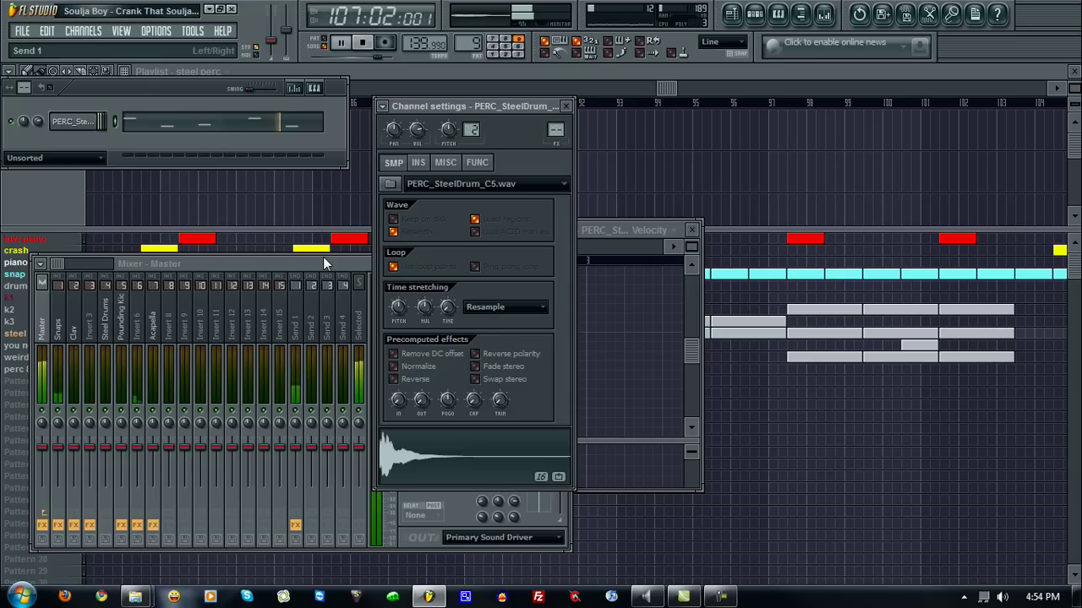
{"action": "left_click", "coordinate": [324, 262]}
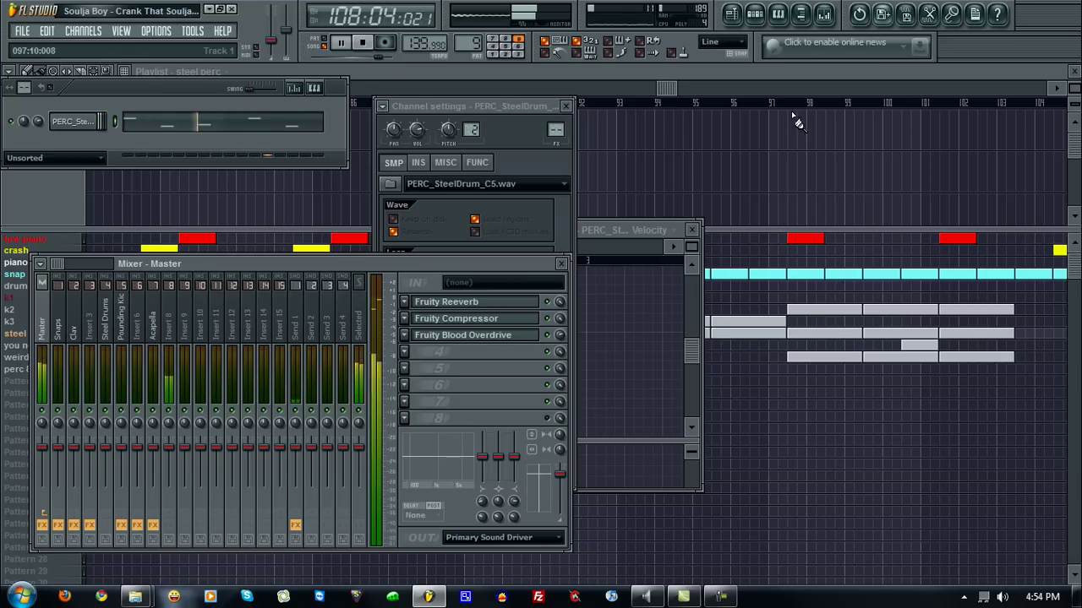
Review the k1 clip at bar 105, examining its VT_BD_2 #2 notes and sample settings, and close its piano roll.
{"action": "left_click_drag", "start_coordinate": [668, 90], "coordinate": [748, 90]}
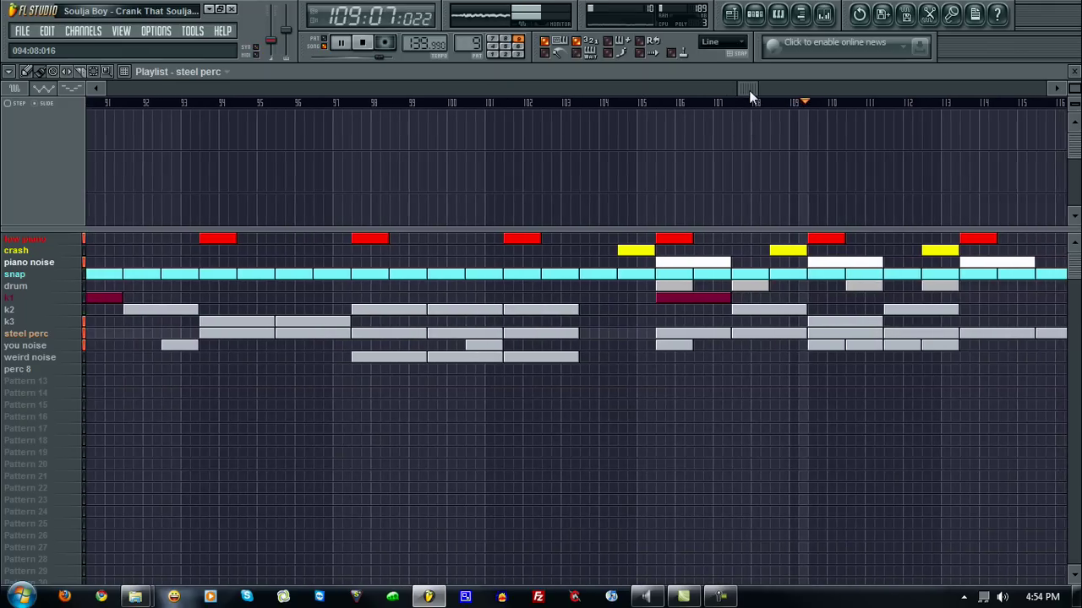
{"action": "double_click", "coordinate": [670, 301]}
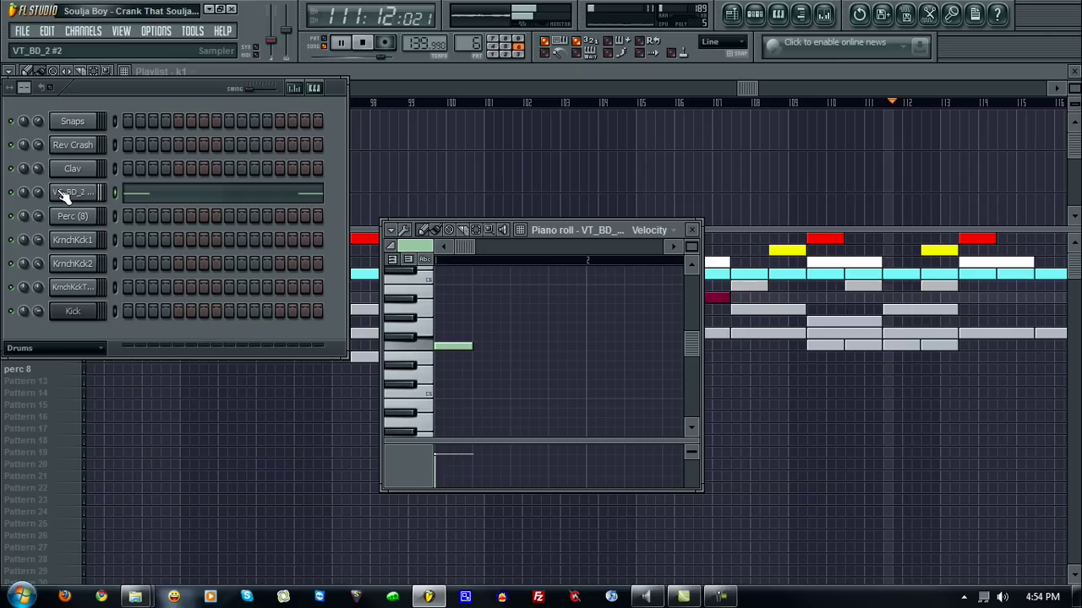
{"action": "left_click", "coordinate": [67, 193]}
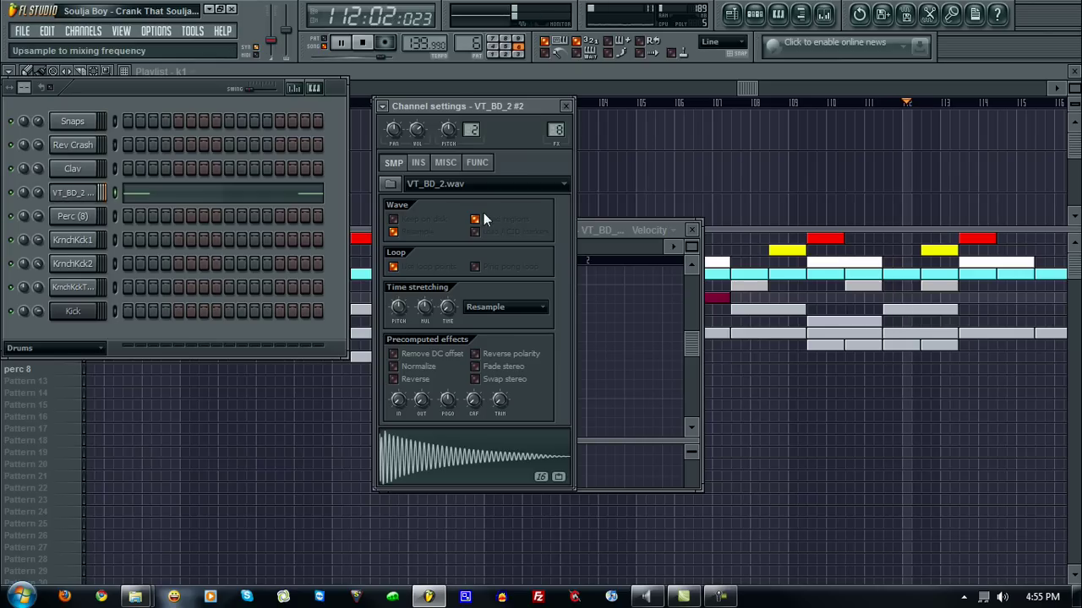
{"action": "left_click", "coordinate": [566, 106]}
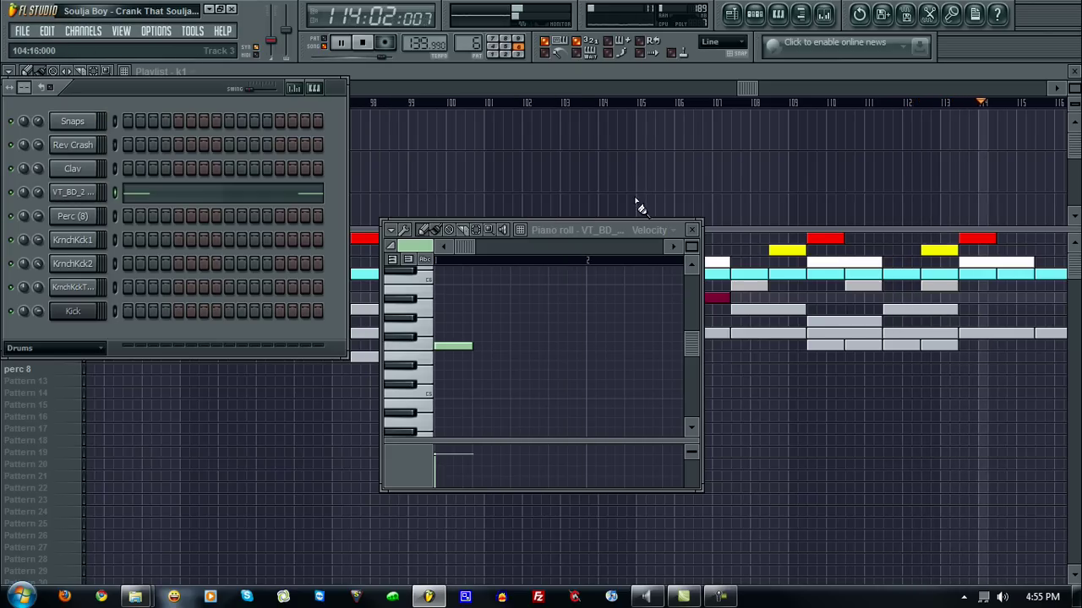
{"action": "left_click", "coordinate": [691, 229]}
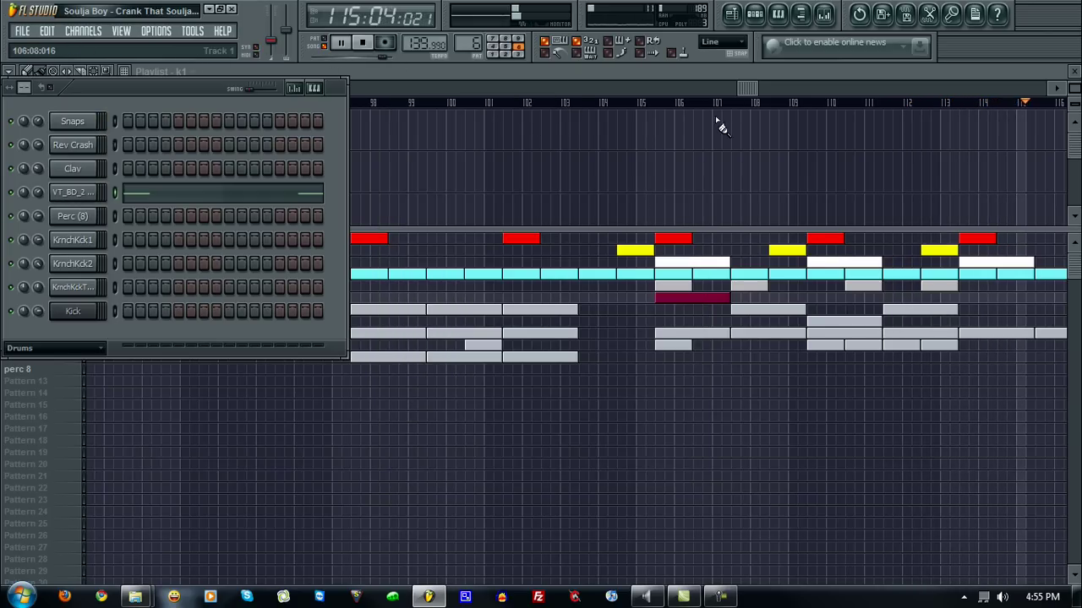
Follow the playlist to the end of the arrangement and stop the song playback.
{"action": "left_click", "coordinate": [791, 93]}
{"action": "left_click_drag", "start_coordinate": [790, 93], "coordinate": [908, 92]}
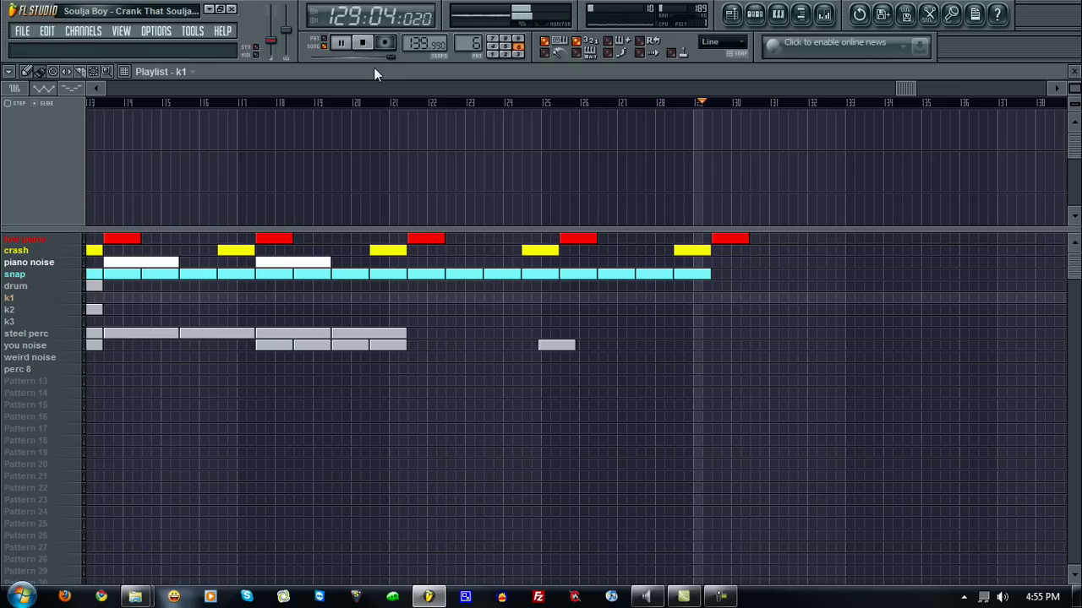
{"action": "key", "text": "space"}
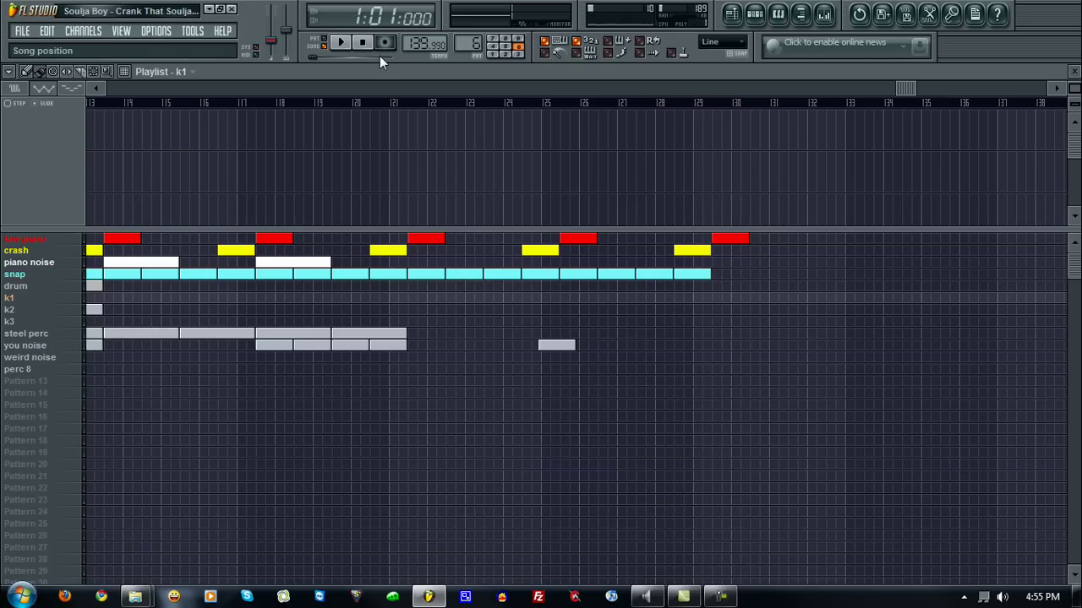